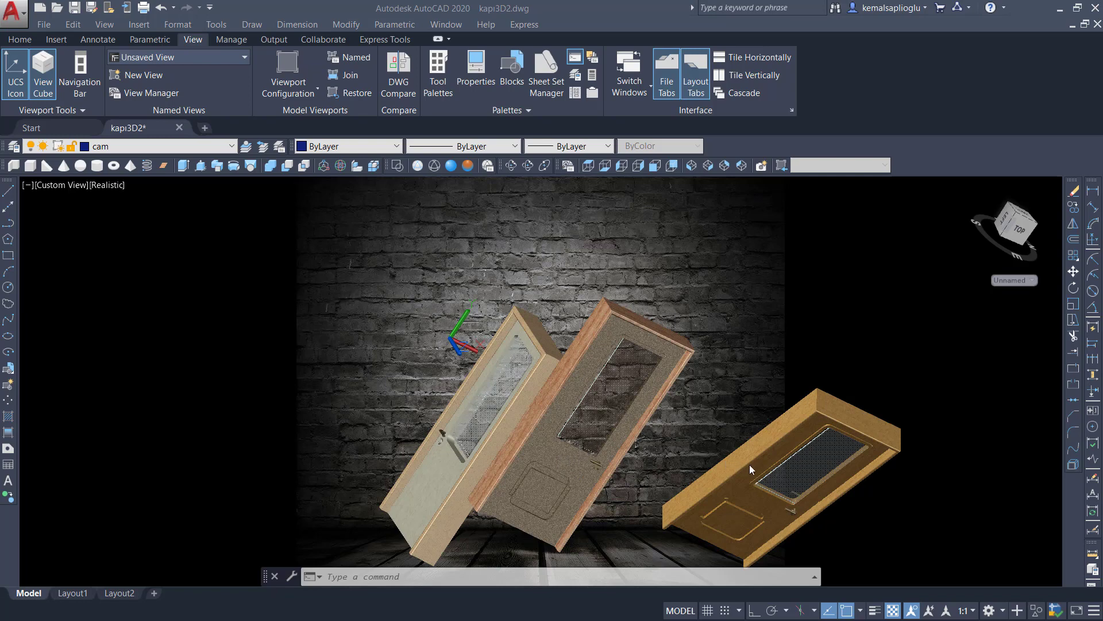
- Open the Materials Browser with the MAT (MATBROWSEROPEN) command
scroll(754, 464, "up", 3)
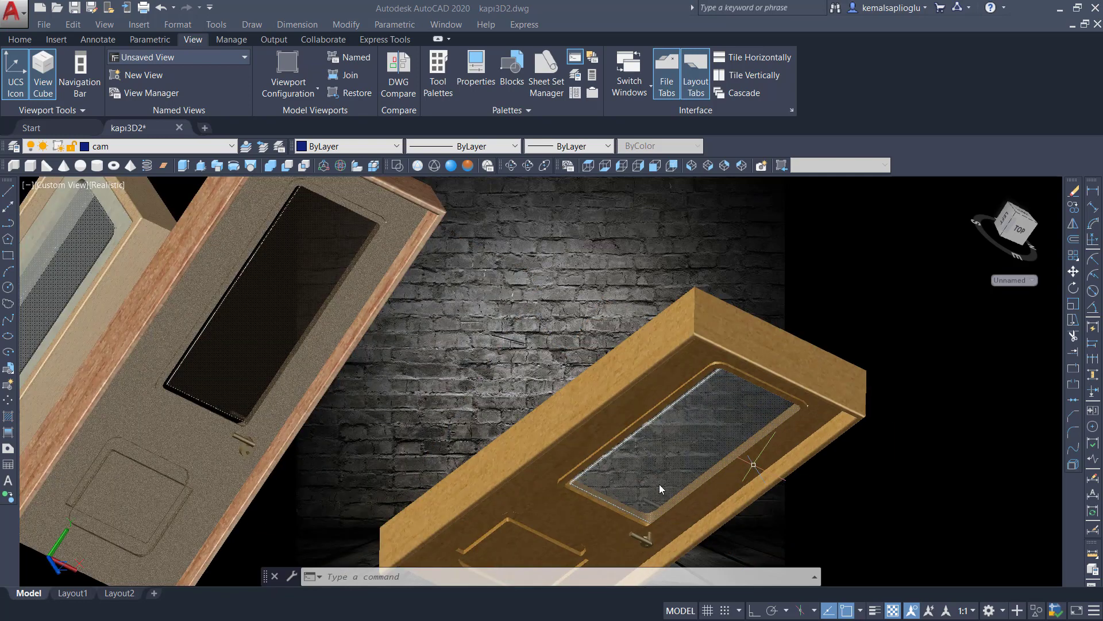
scroll(660, 485, "down", 2)
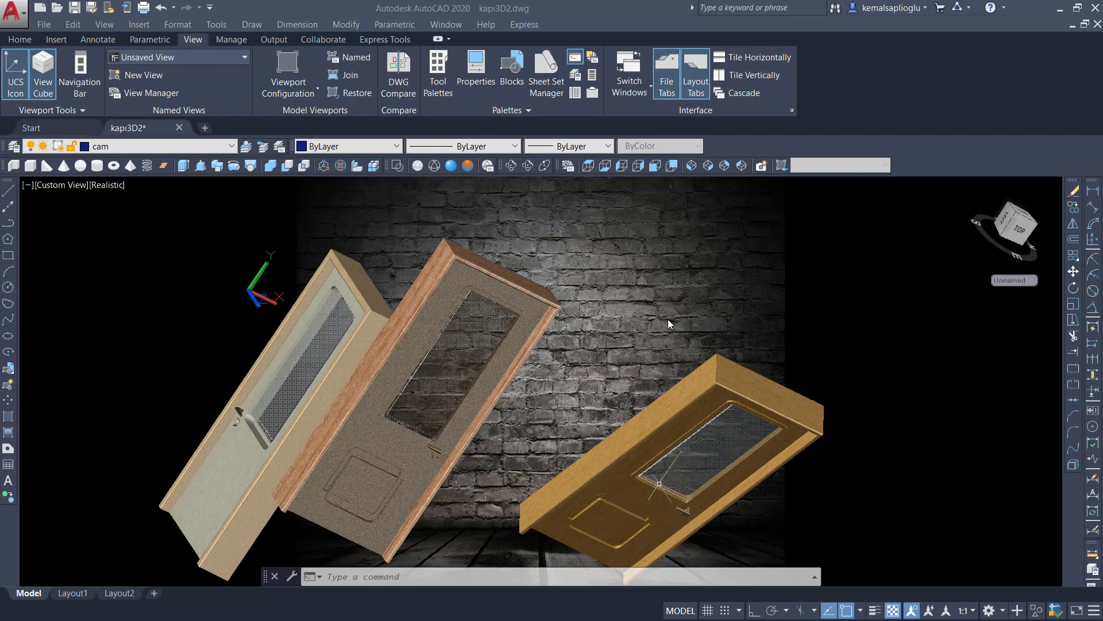
left_click(903, 261)
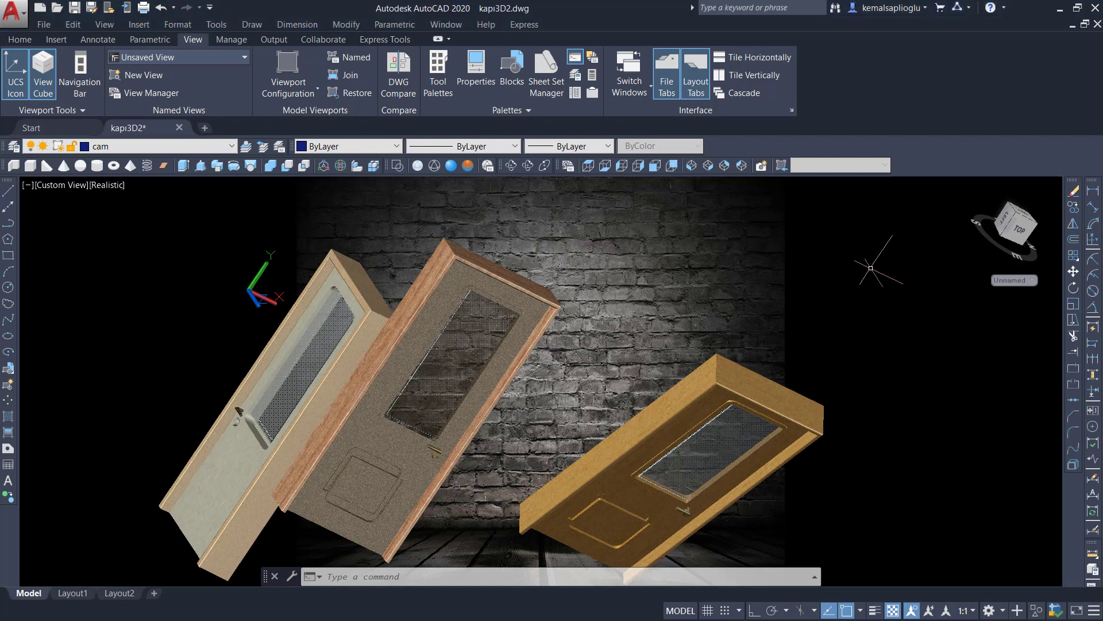
type("MAT")
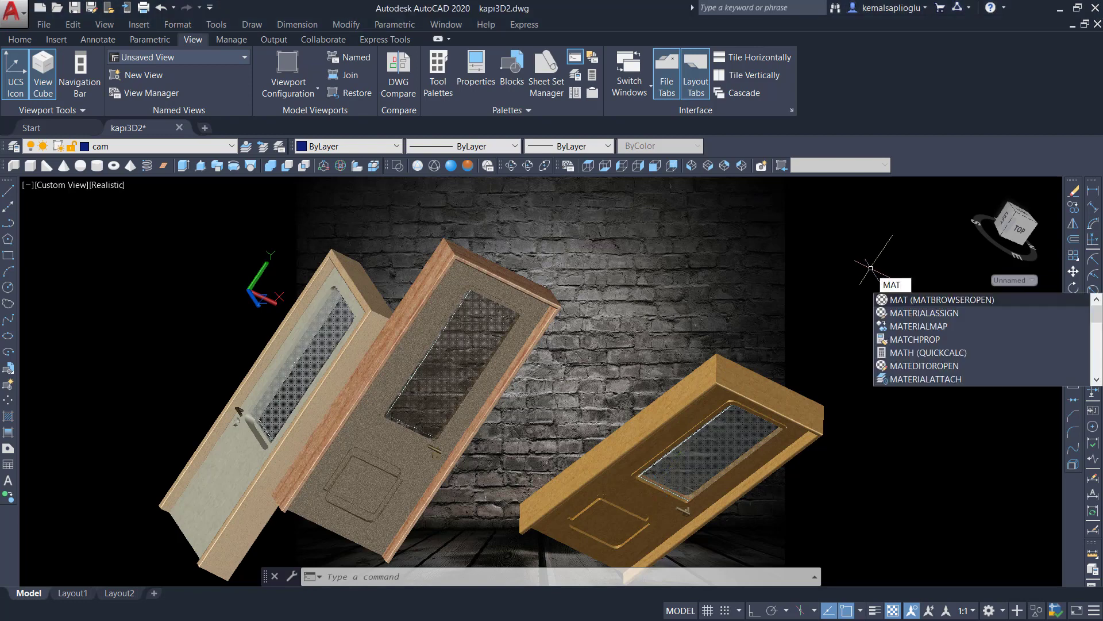
left_click(945, 299)
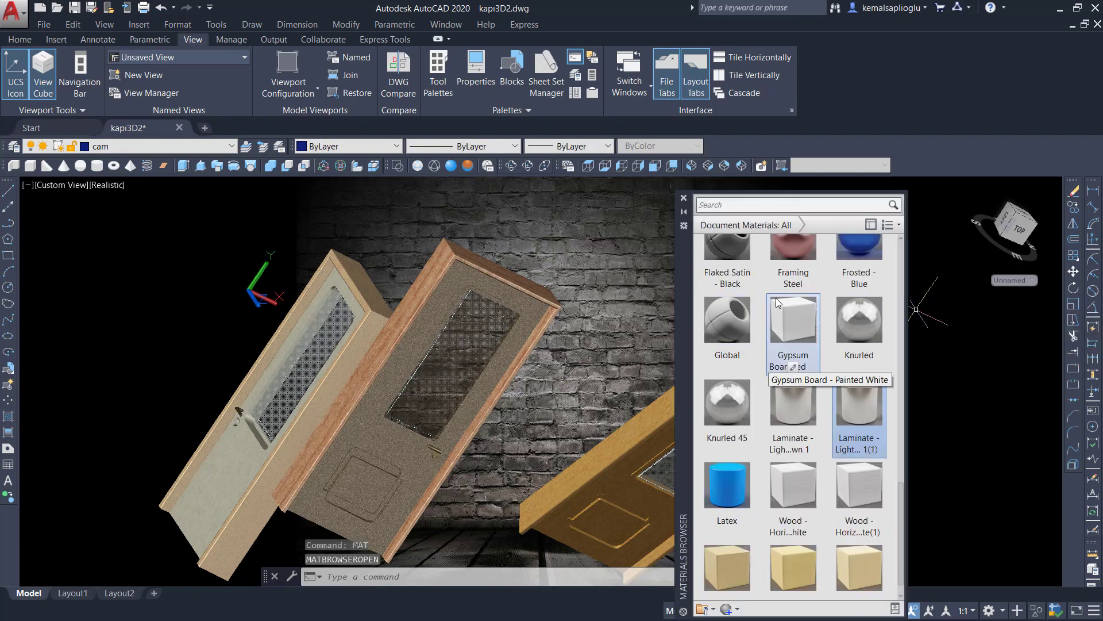
- Reposition the Materials Browser palette and place the cursor in its search field
left_click_drag(776, 303, 514, 355)
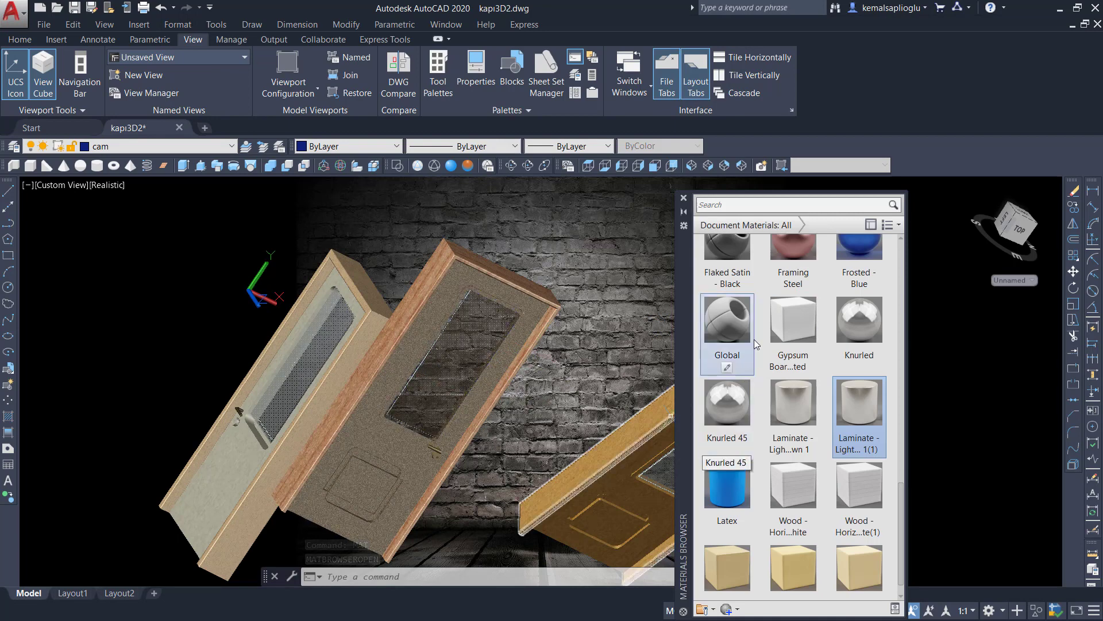
scroll(754, 339, "up", 1)
scroll(782, 298, "down", 2)
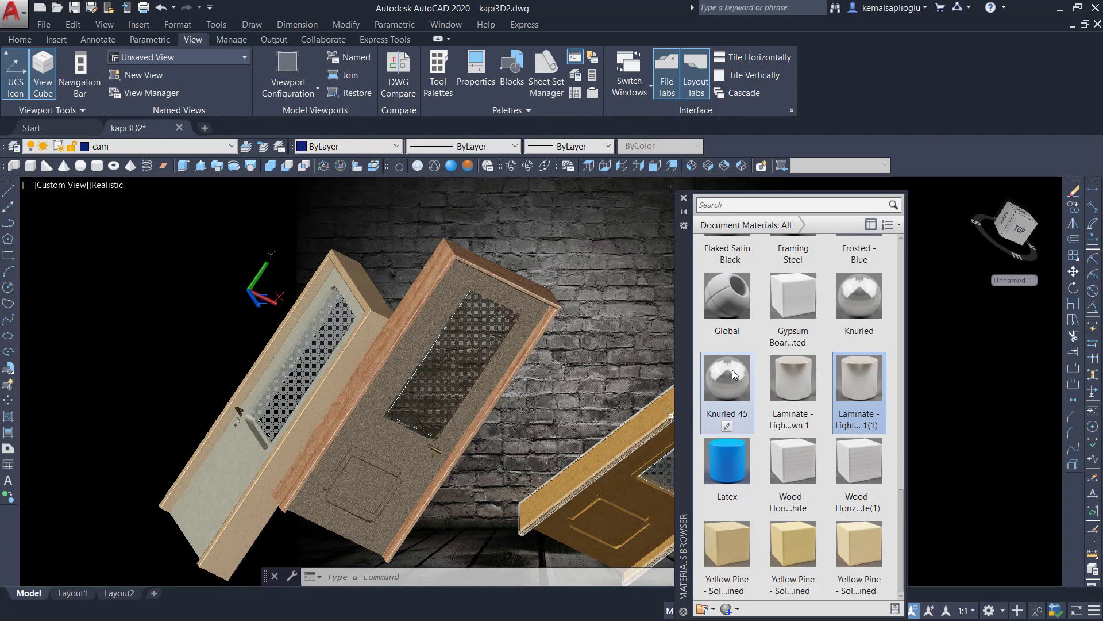
scroll(760, 298, "up", 2)
left_click(777, 208)
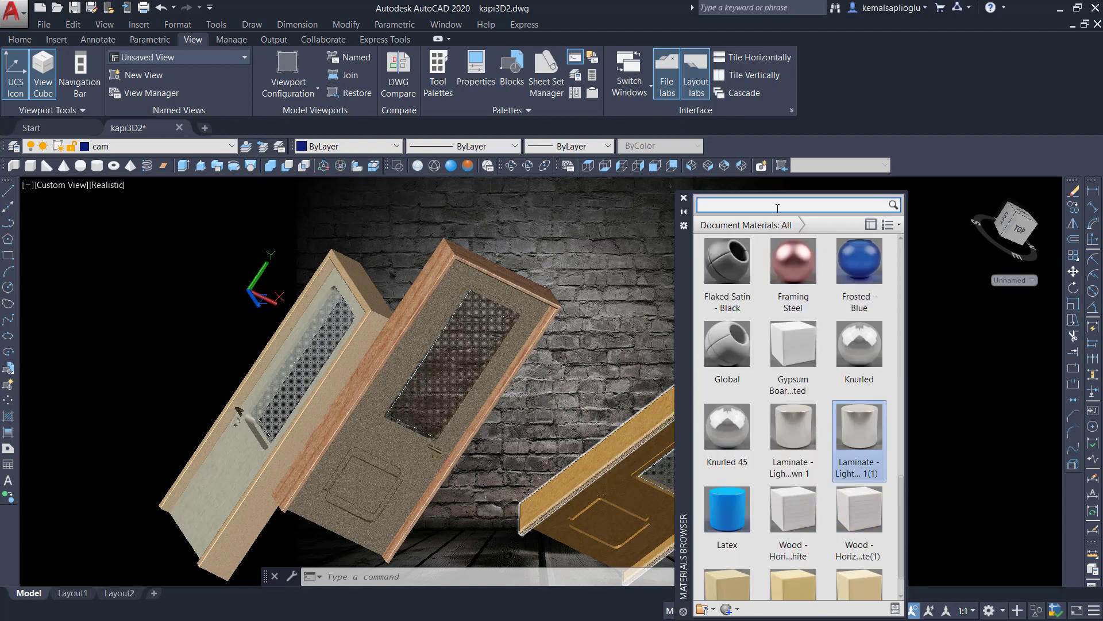
- Filter the Materials Browser to 'wood' results
type("wood")
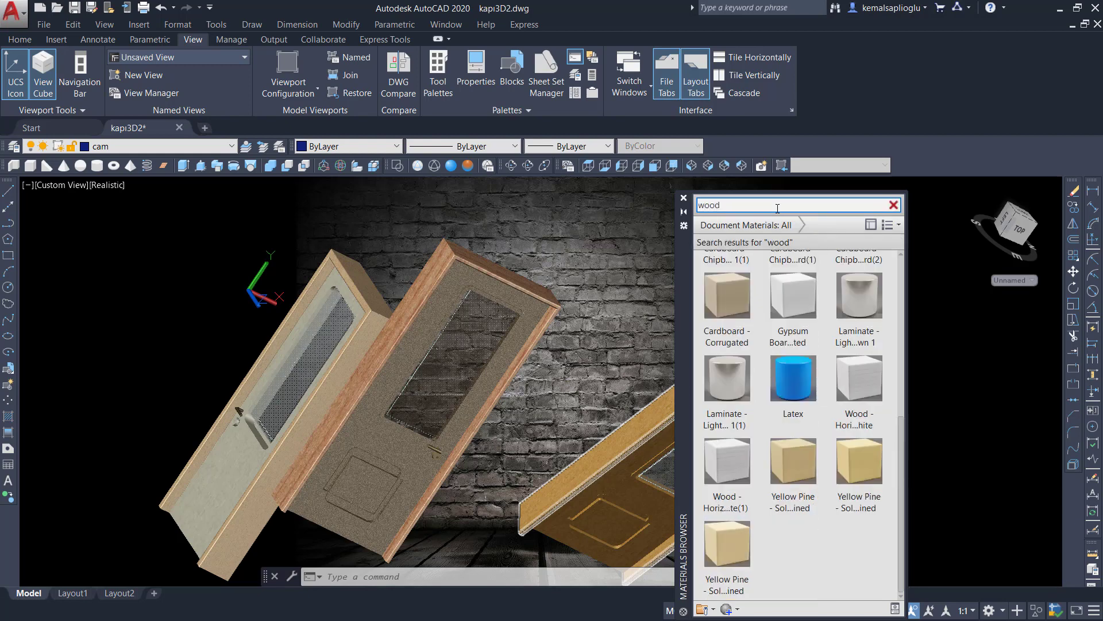
scroll(770, 313, "up", 3)
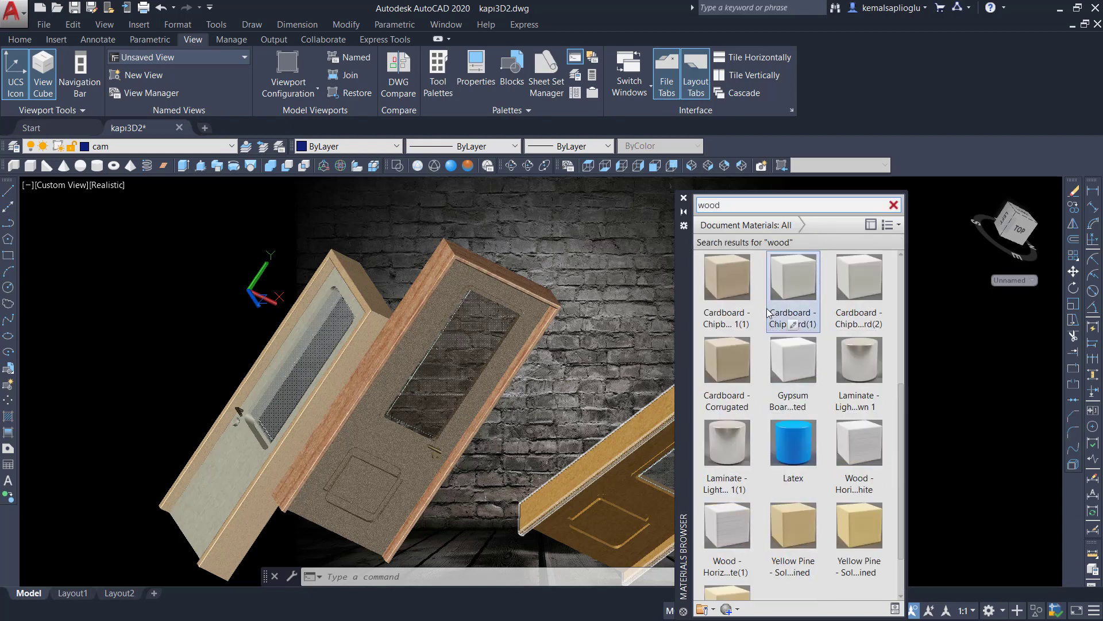
scroll(771, 426, "down", 1)
scroll(771, 426, "up", 4)
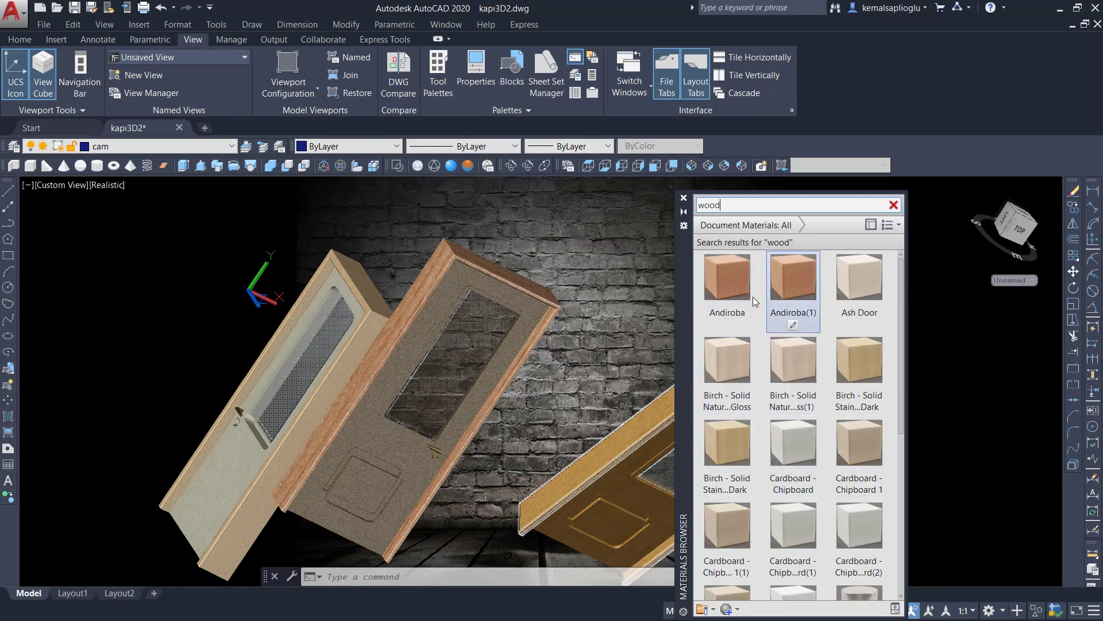
- Apply Andiroba(1) wood to the middle door
left_click(405, 445)
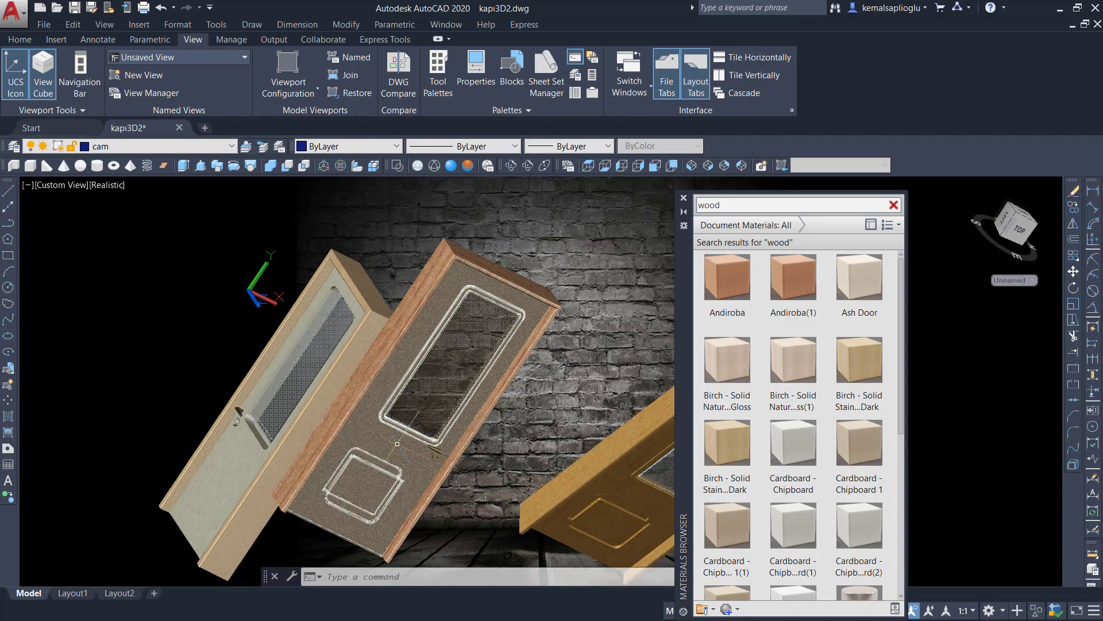
scroll(774, 334, "down", 5)
scroll(774, 333, "up", 1)
scroll(824, 336, "up", 4)
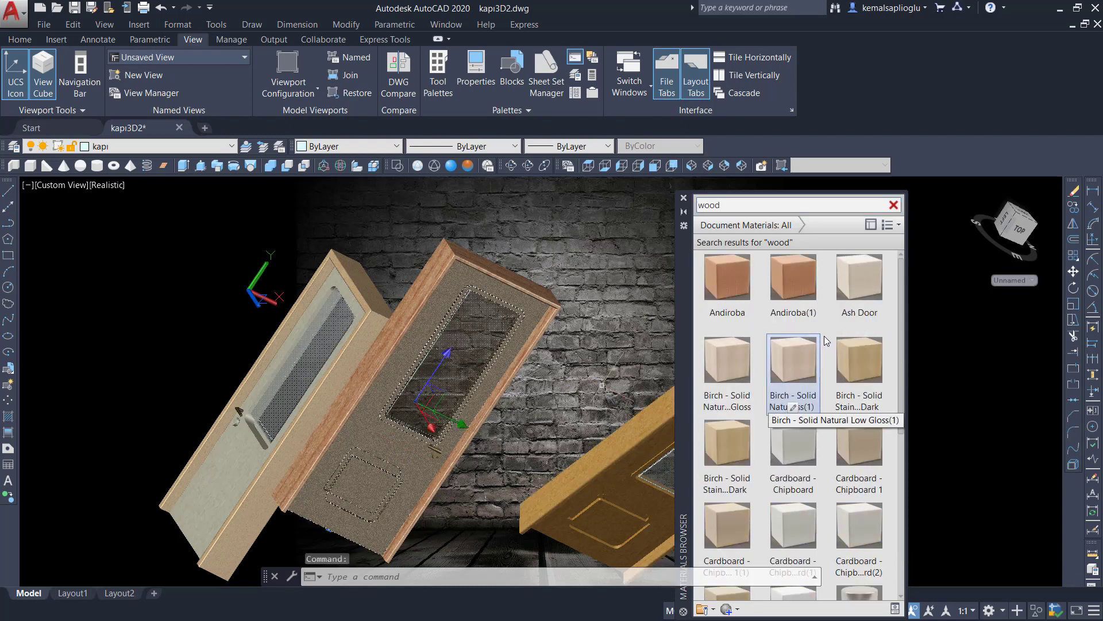
left_click(805, 293)
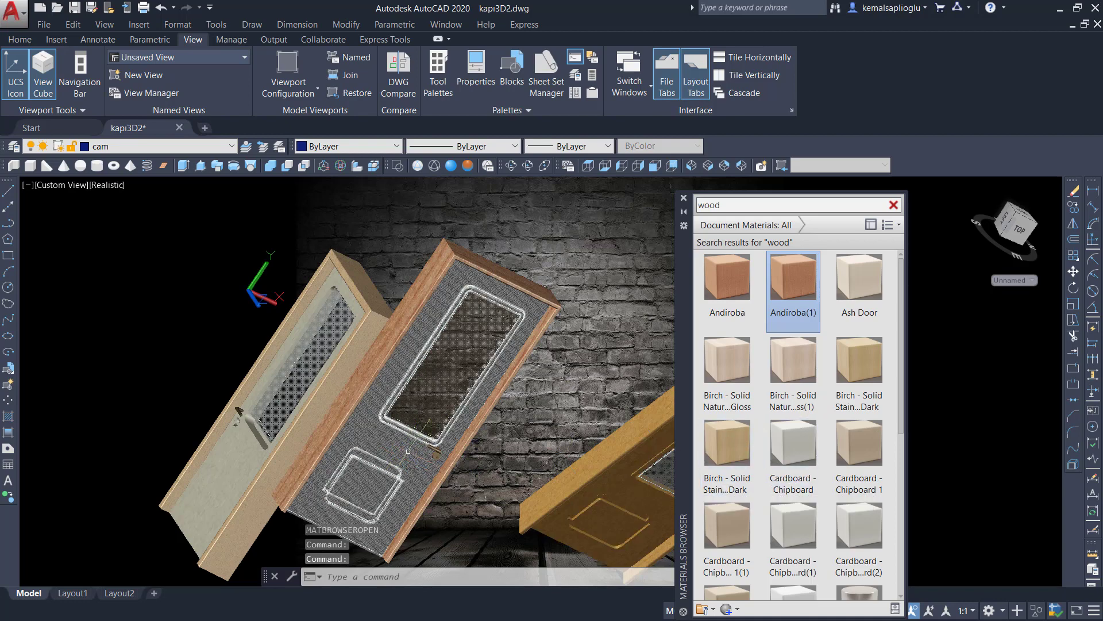
- Switch the middle door to Birch - Solid Stained Dark Medium Gloss(1)
left_click(408, 452)
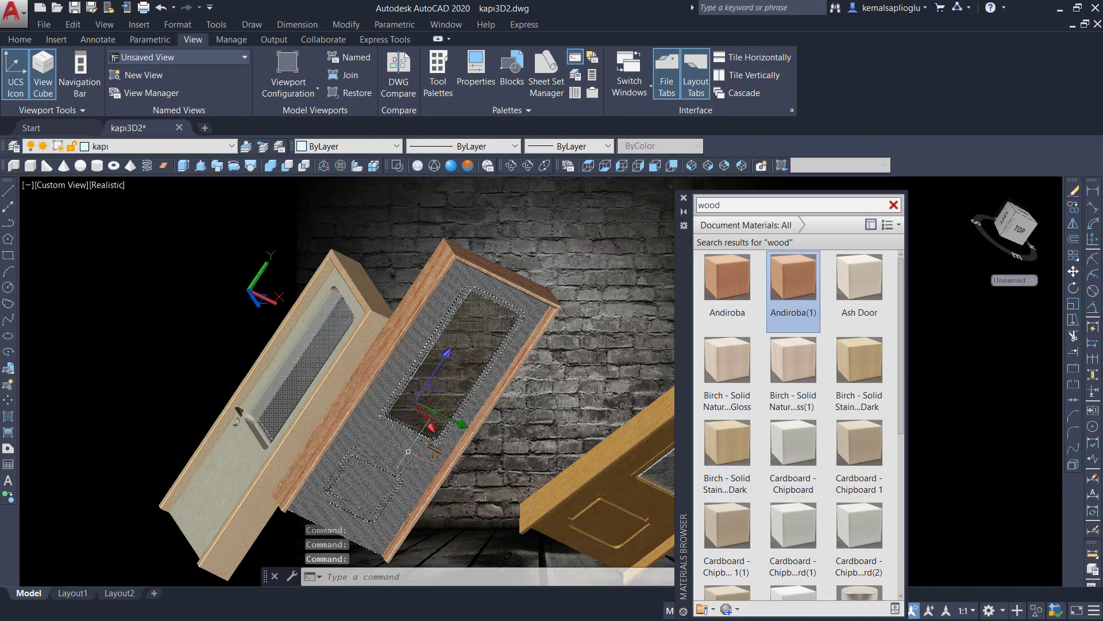
left_click(714, 442)
scroll(732, 430, "down", 1)
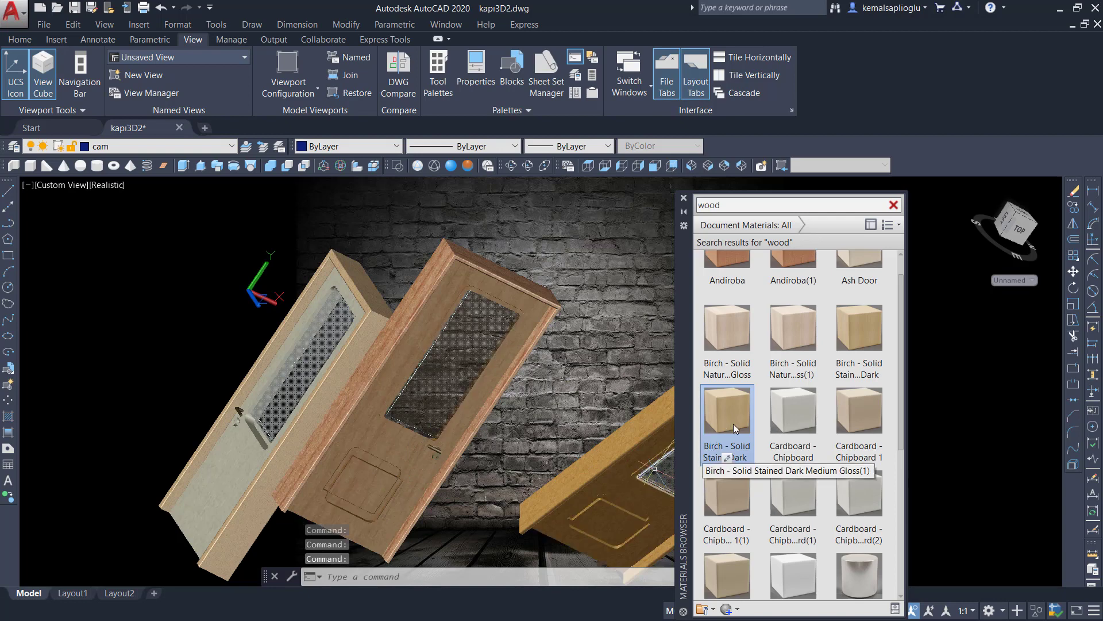
mouse_move(793, 496)
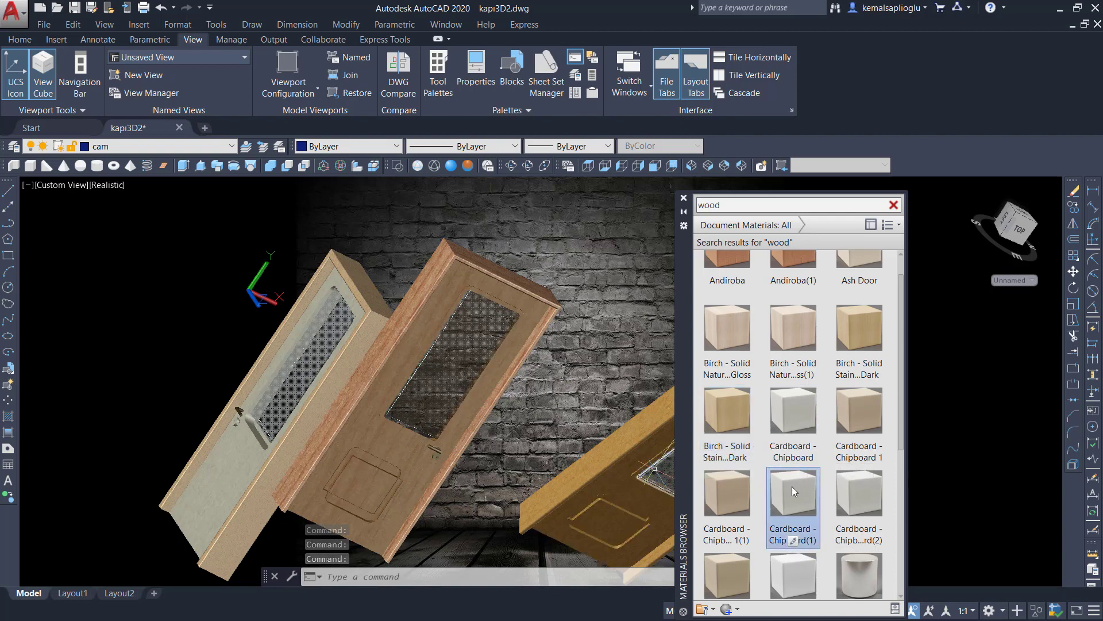
- Drag the Laminate - Light material onto the middle door
left_click(425, 413)
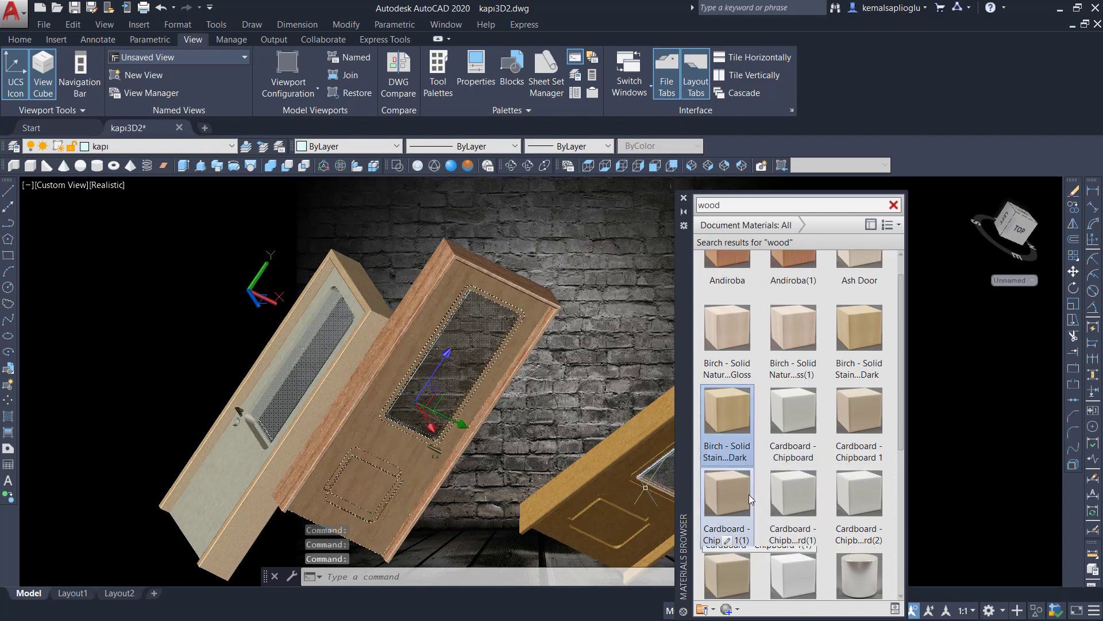
scroll(805, 517, "down", 1)
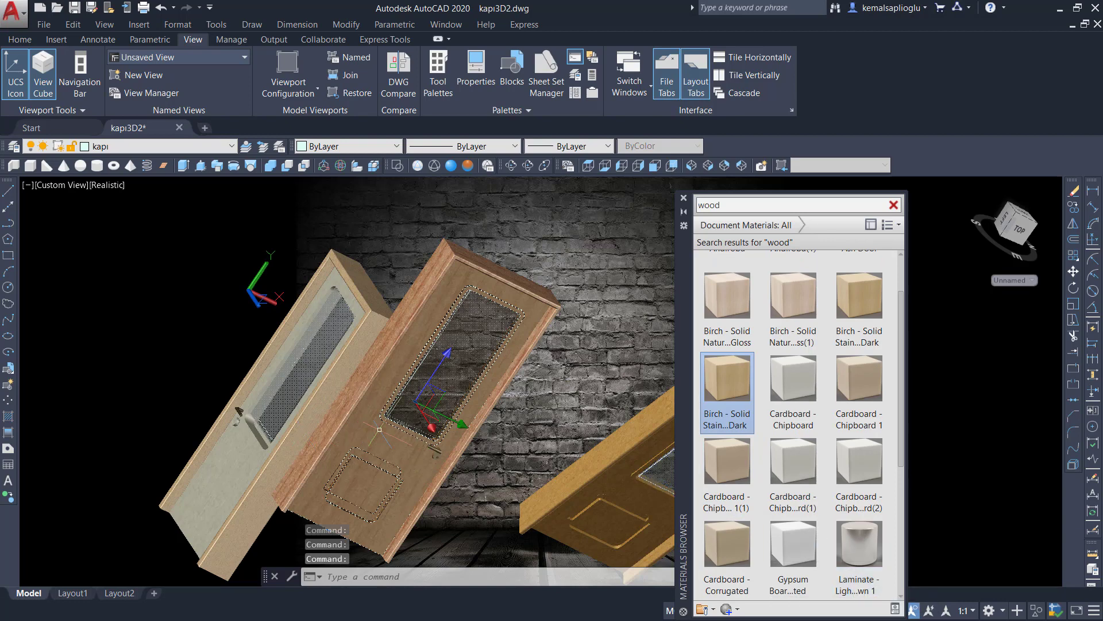
scroll(805, 517, "up", 1)
scroll(820, 556, "down", 1)
left_click(864, 551)
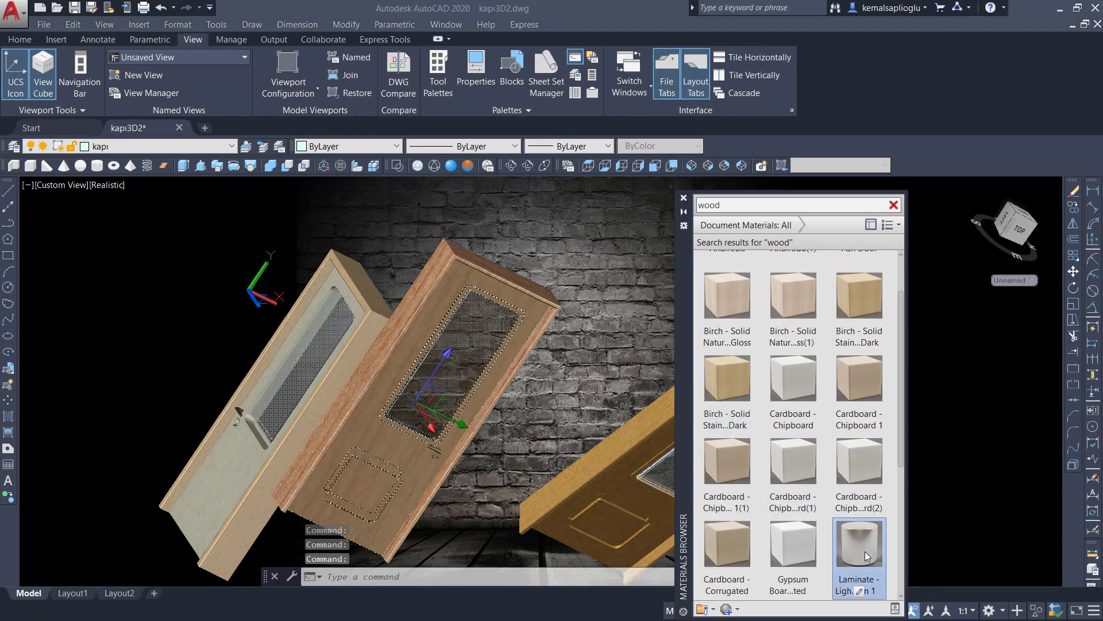
left_click_drag(864, 550, 448, 446)
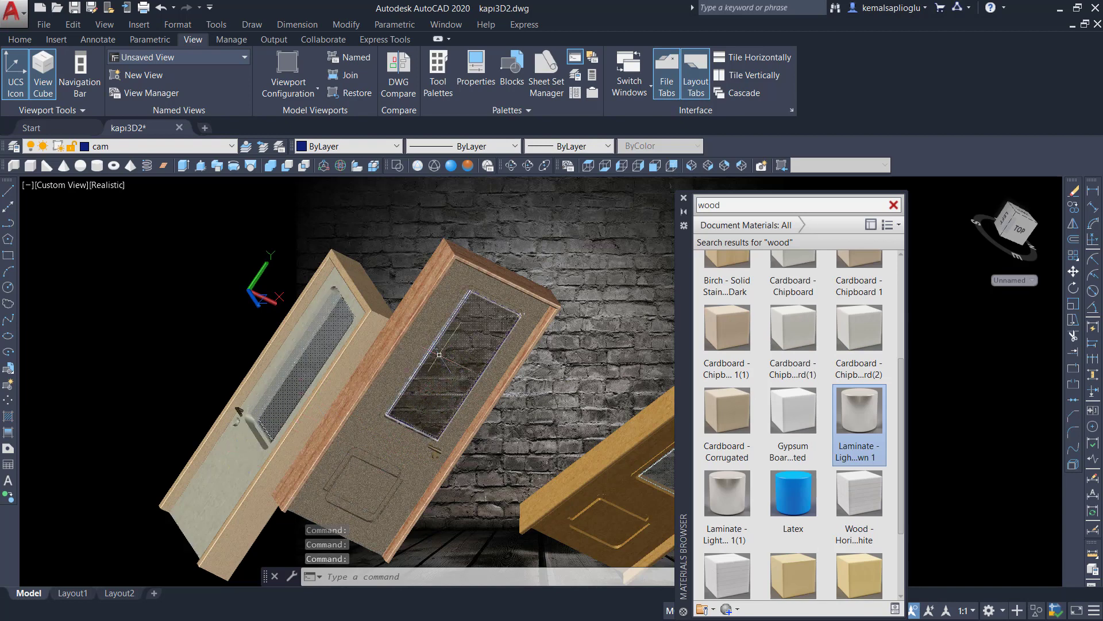
- Replace the 'wood' search with 'glas' in the Materials Browser
double_click(736, 205)
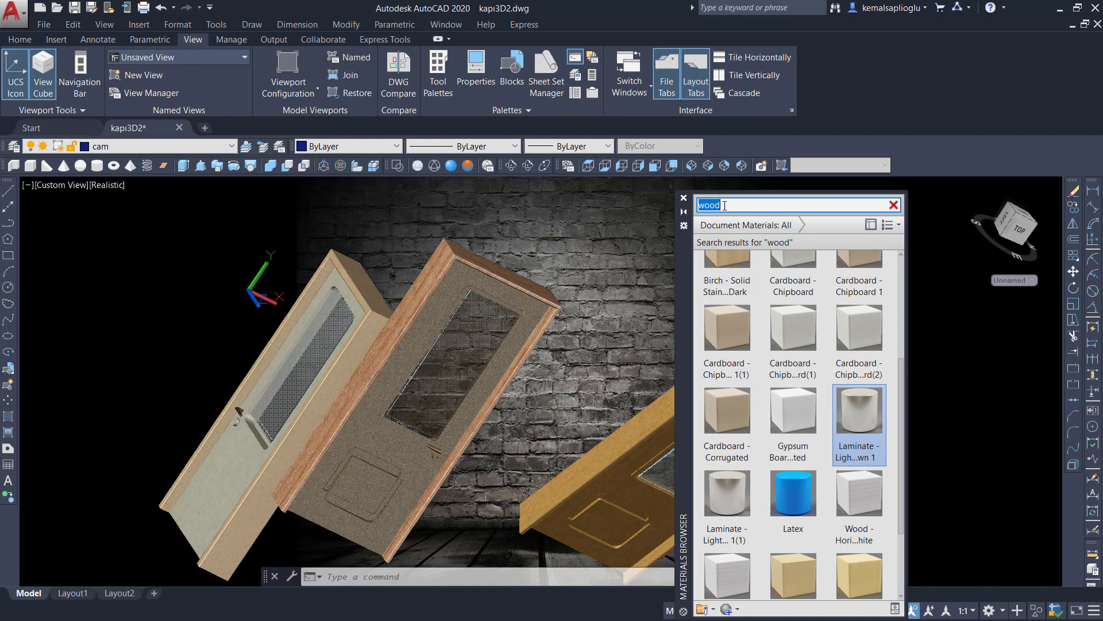
type("glas")
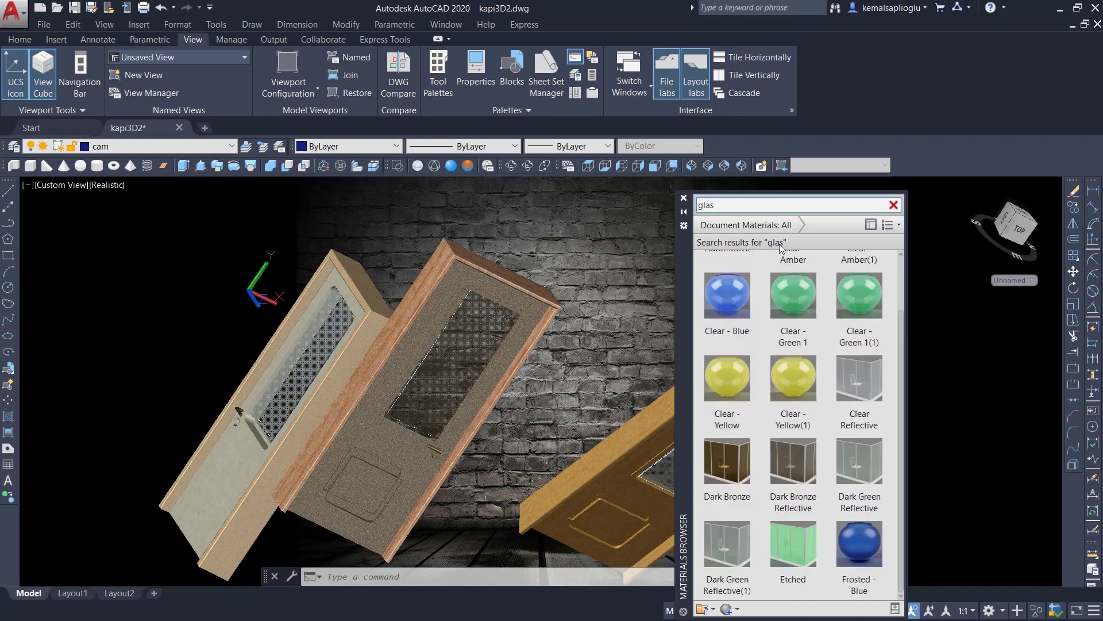
scroll(758, 285, "up", 1)
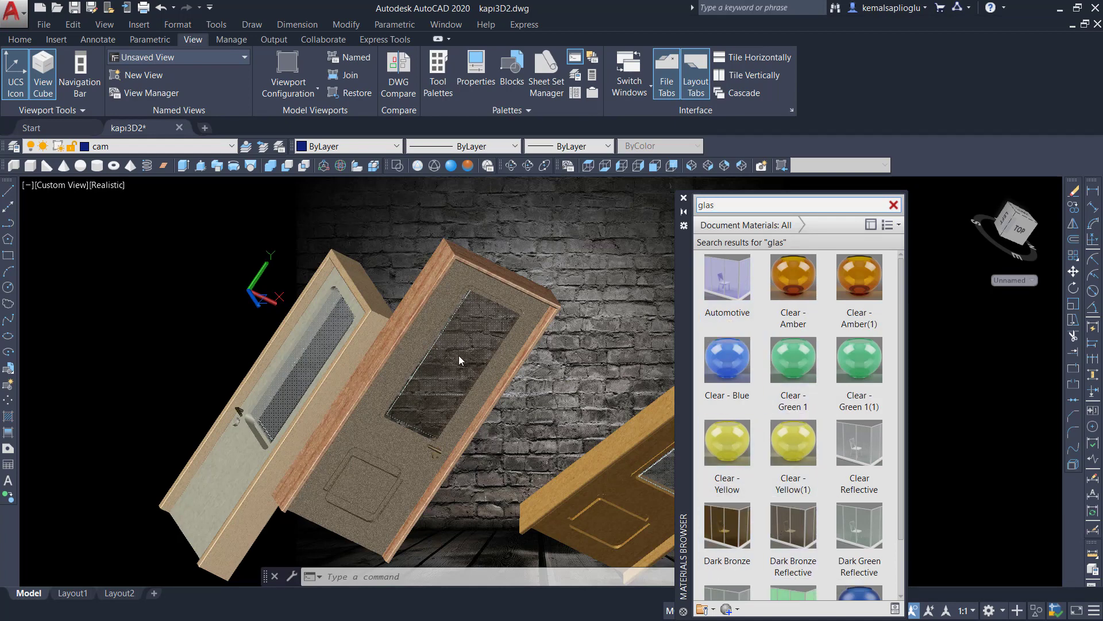
- Apply the green Etched glass material to the middle door's glass pane
left_click(457, 336)
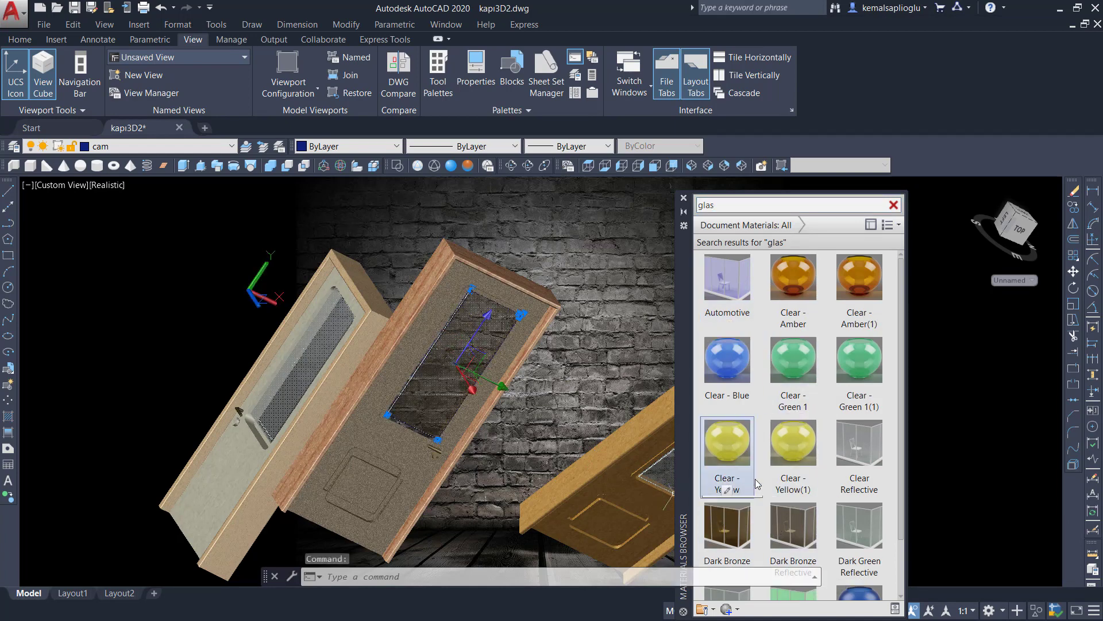
scroll(851, 445, "down", 2)
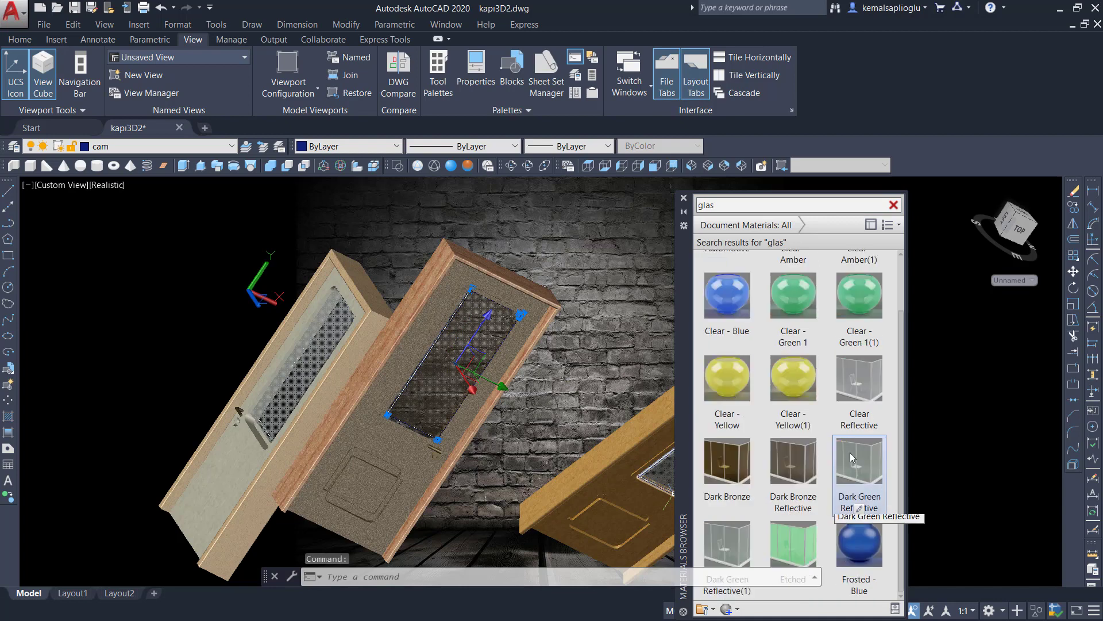
left_click(804, 533)
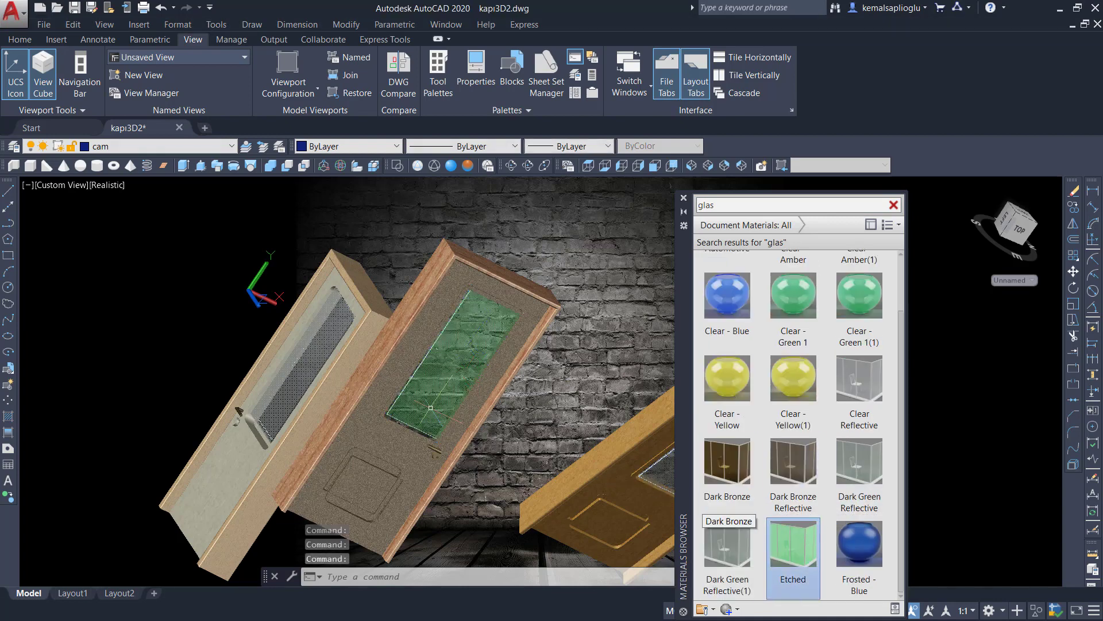
key("Escape")
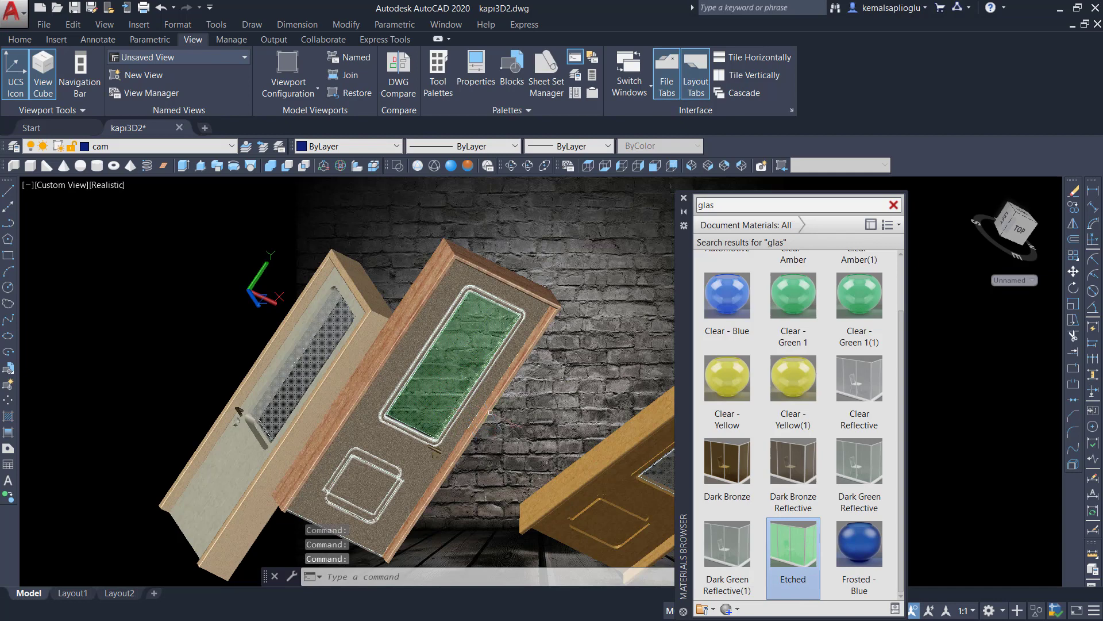
- Clear the door selection and close the Materials Browser
scroll(574, 386, "down", 2)
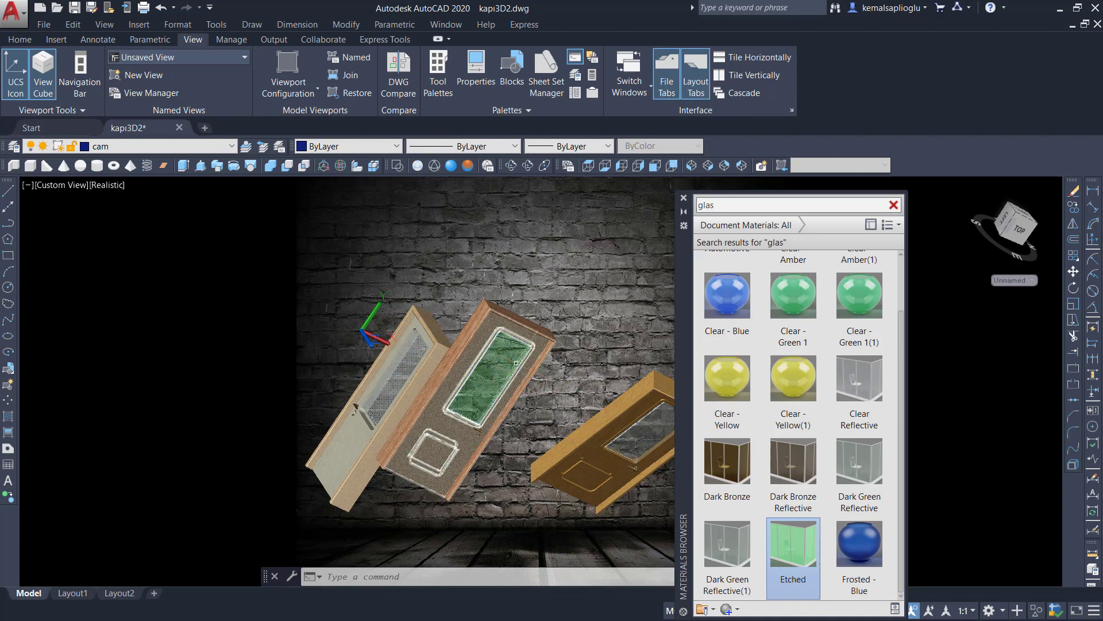
left_click(528, 325)
key("Escape")
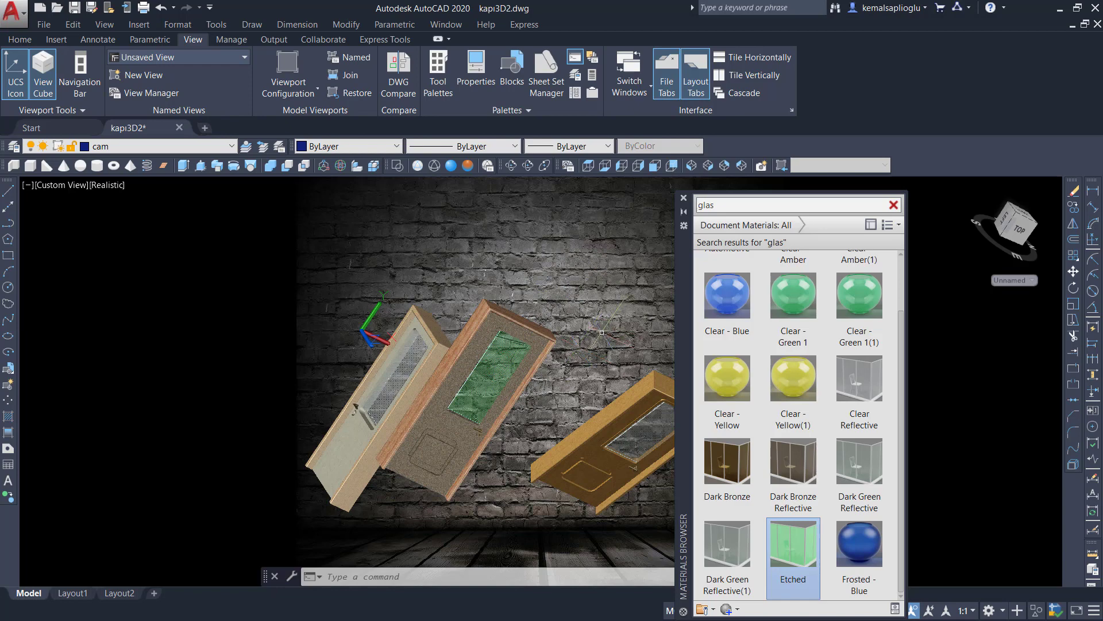
left_click(684, 197)
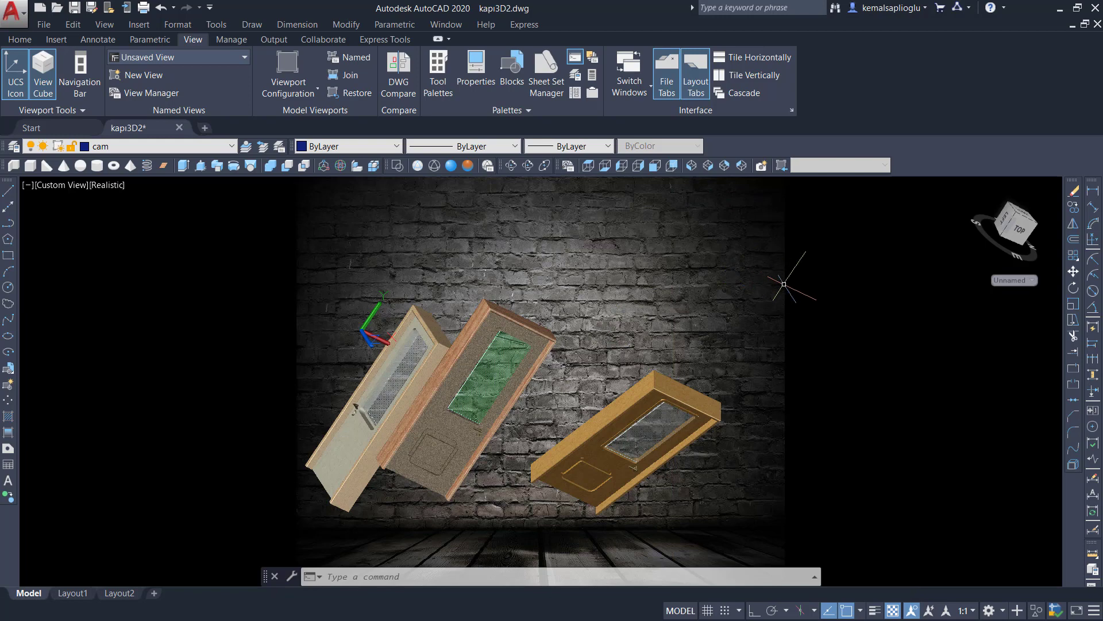
- Render the three doors against the brick wall, zoom to inspect, then close the render
type("RENDE")
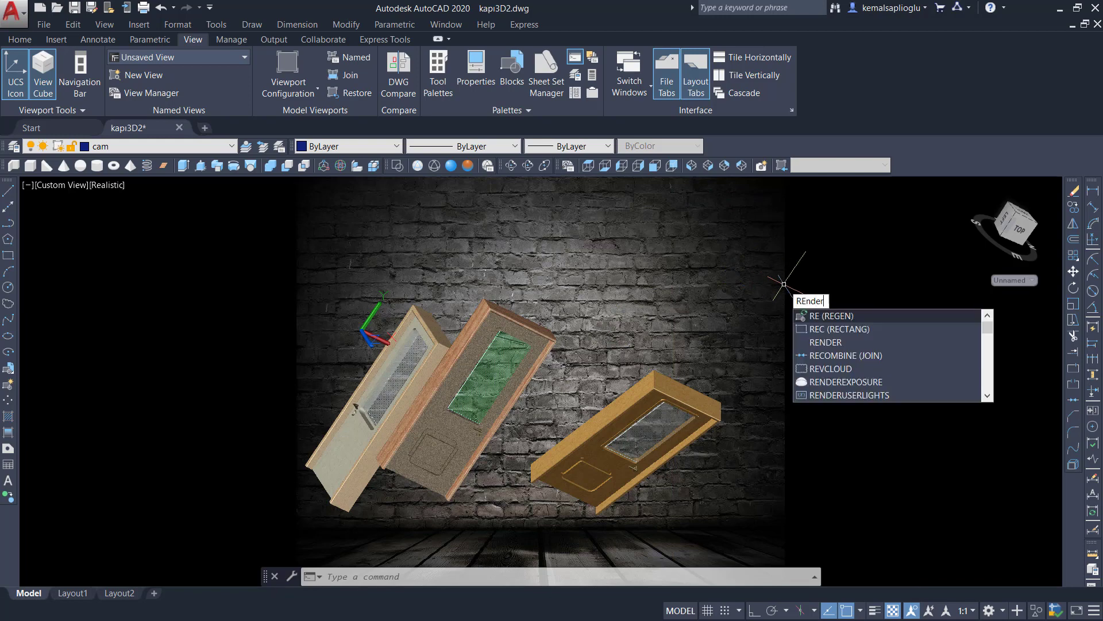
type("R")
key("Return")
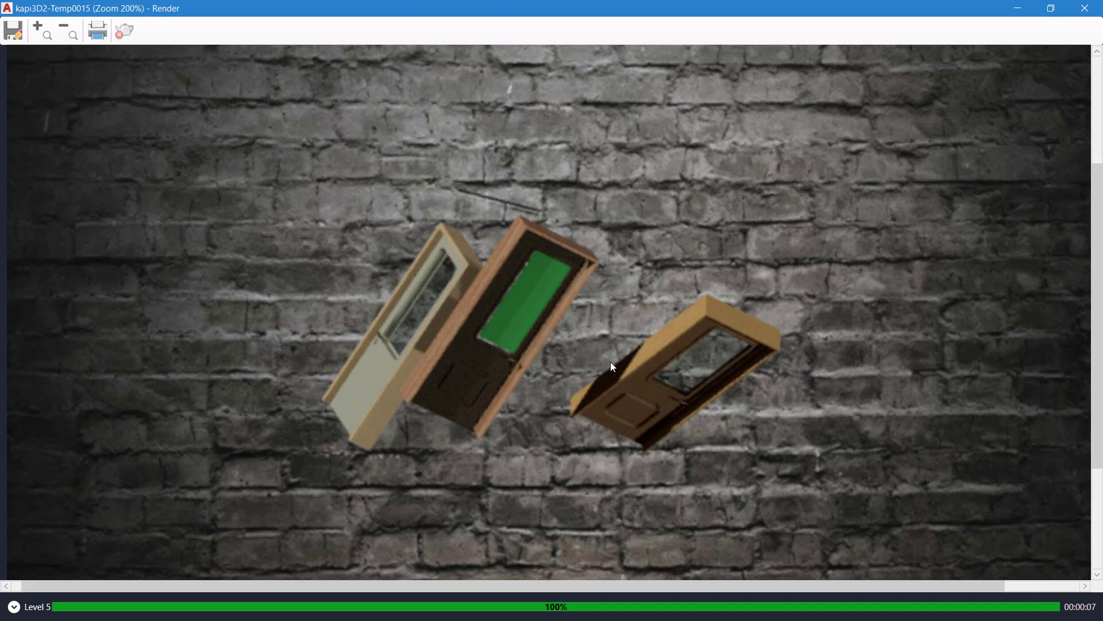
scroll(613, 365, "down", 1)
scroll(621, 366, "down", 1)
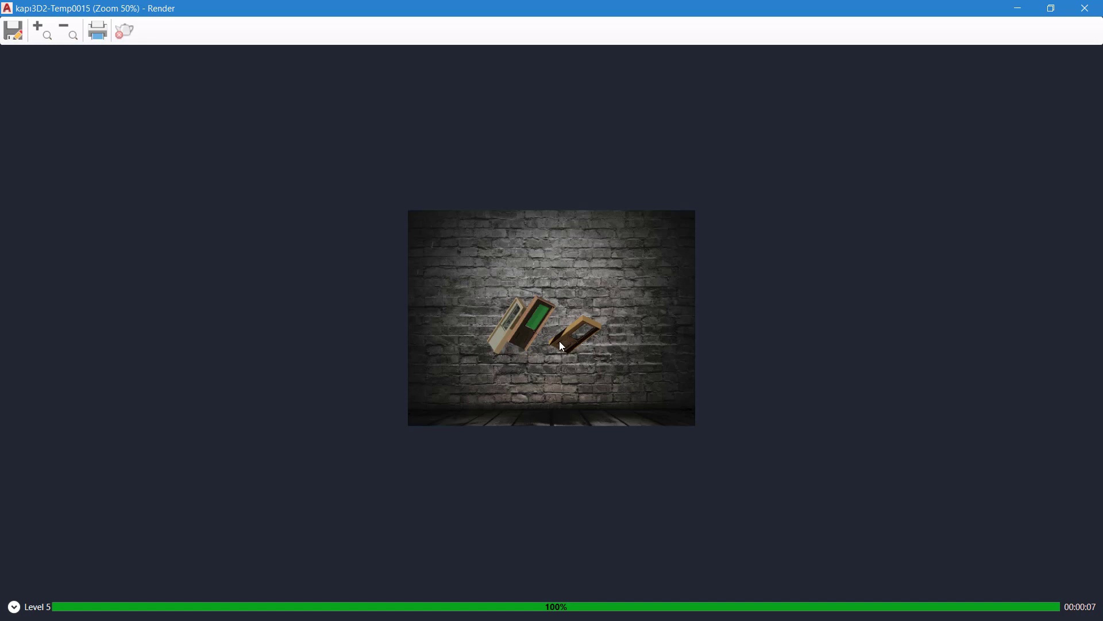
scroll(562, 347, "up", 1)
scroll(562, 346, "up", 1)
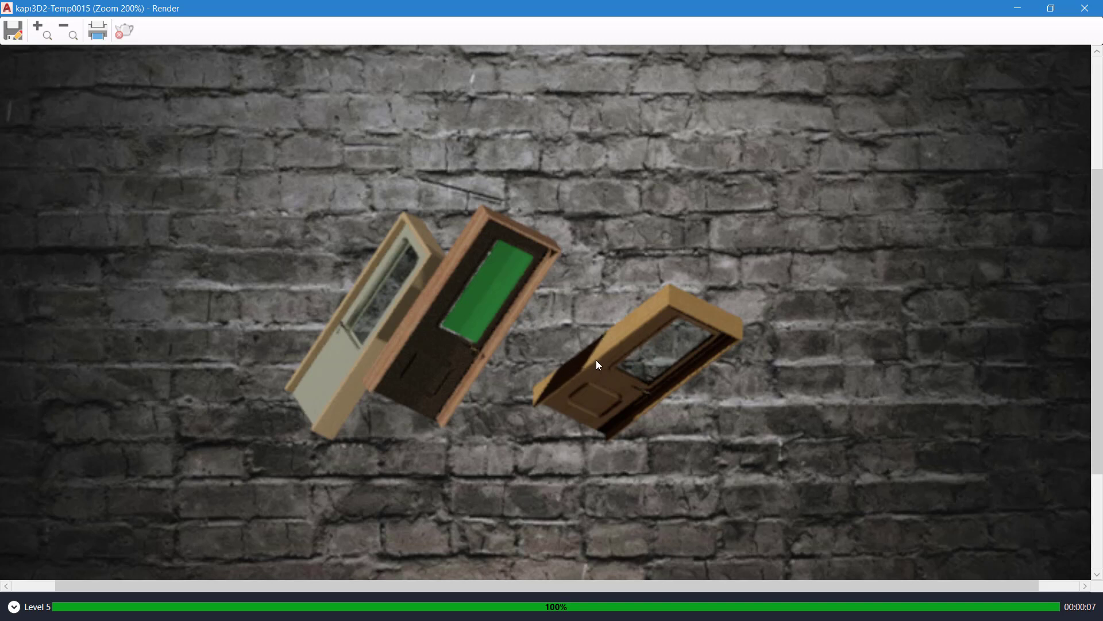
left_click(1086, 10)
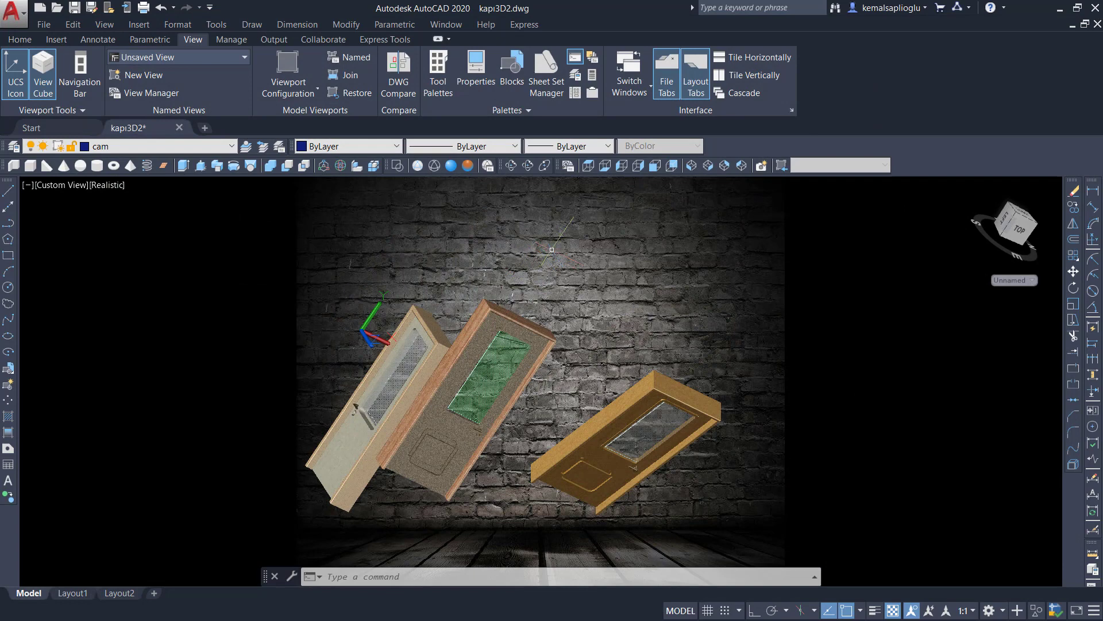
- Open the Render Environment & Exposure palette via RENDEREXPOSURE
type("render")
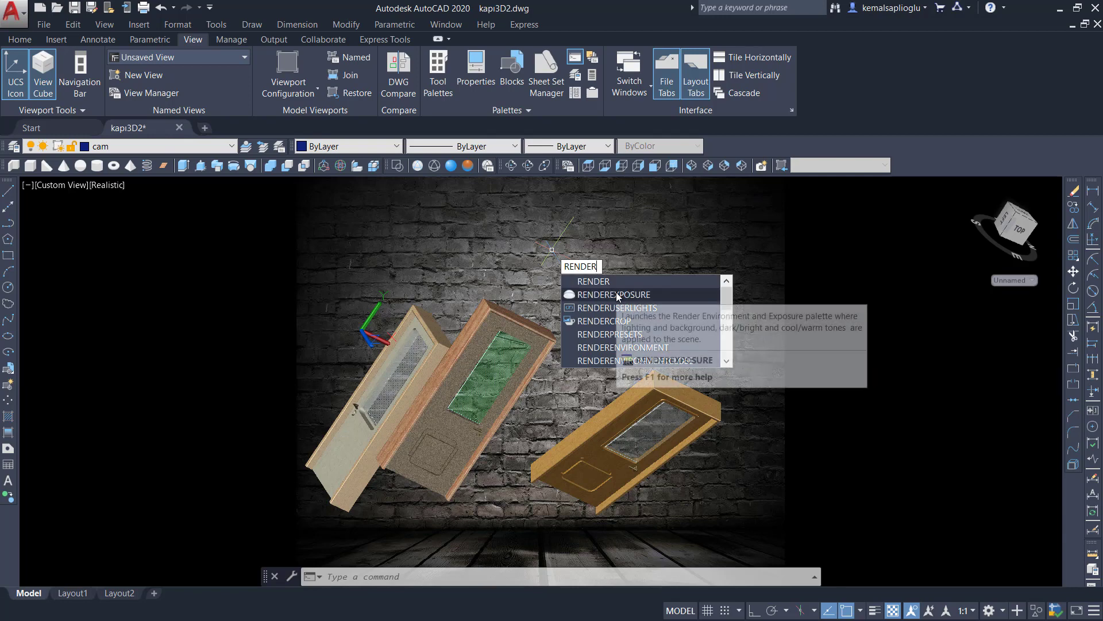
mouse_move(614, 295)
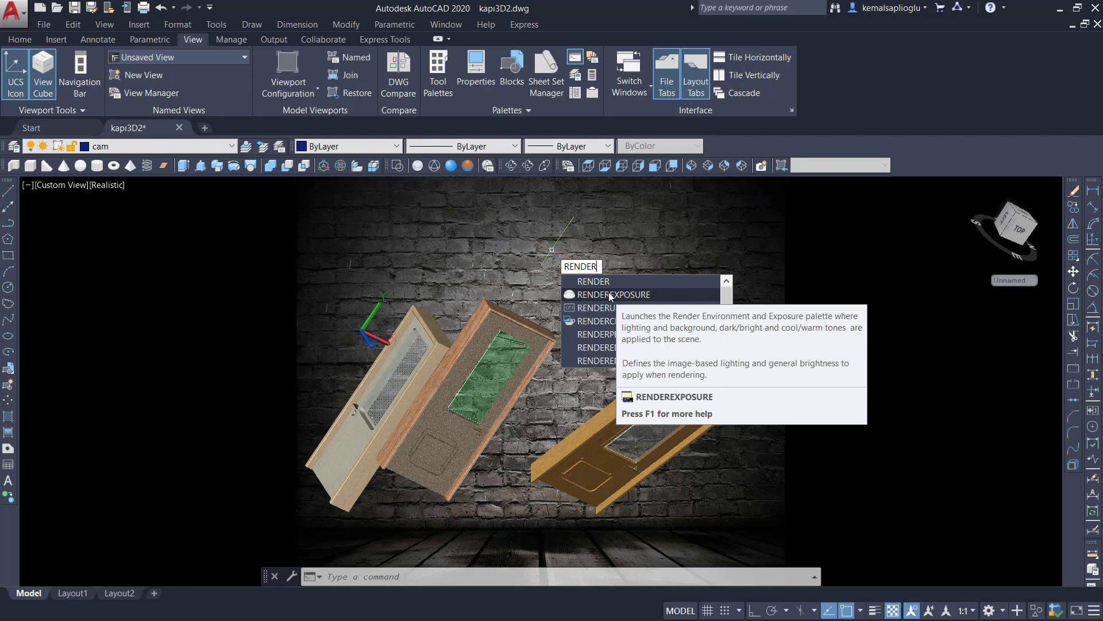
left_click(609, 294)
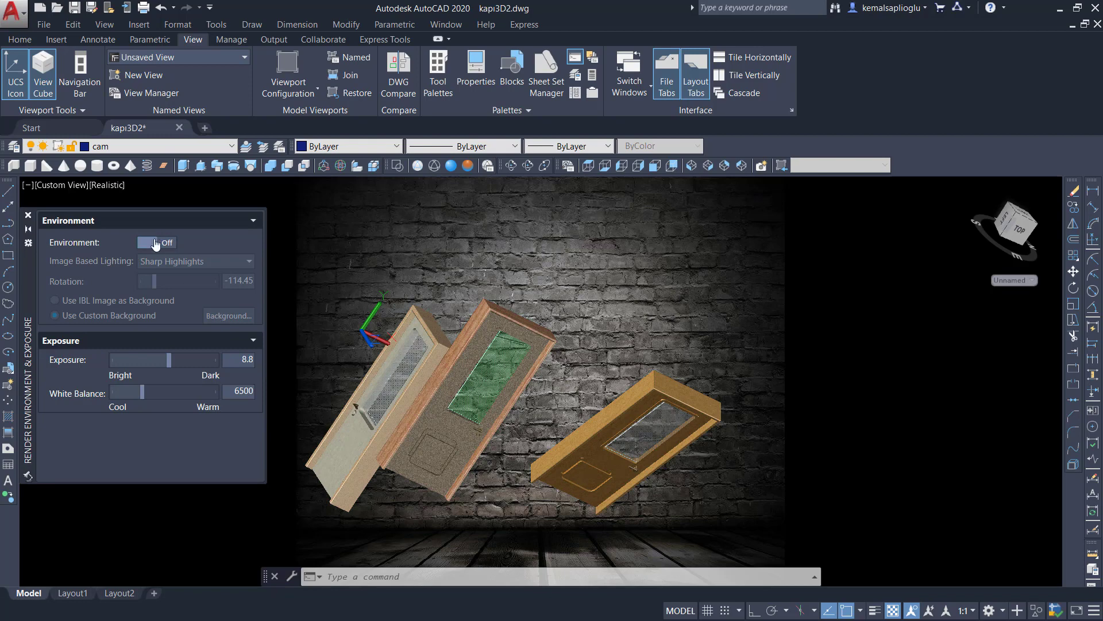
- Turn the render environment on and set the custom background type to Image
left_click(153, 241)
left_click(212, 313)
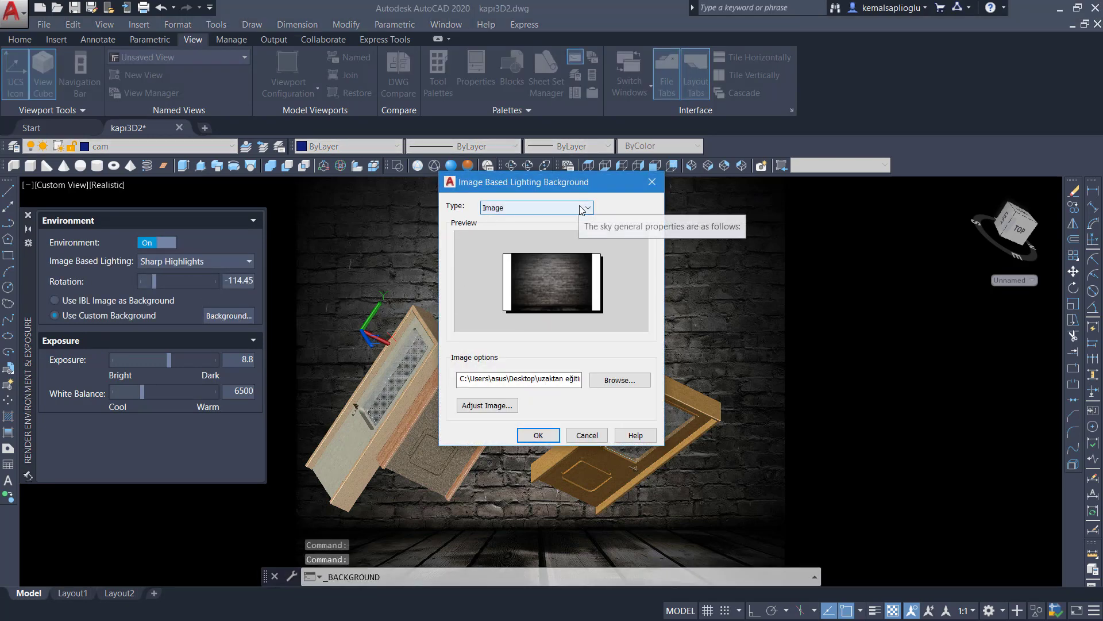
left_click(585, 209)
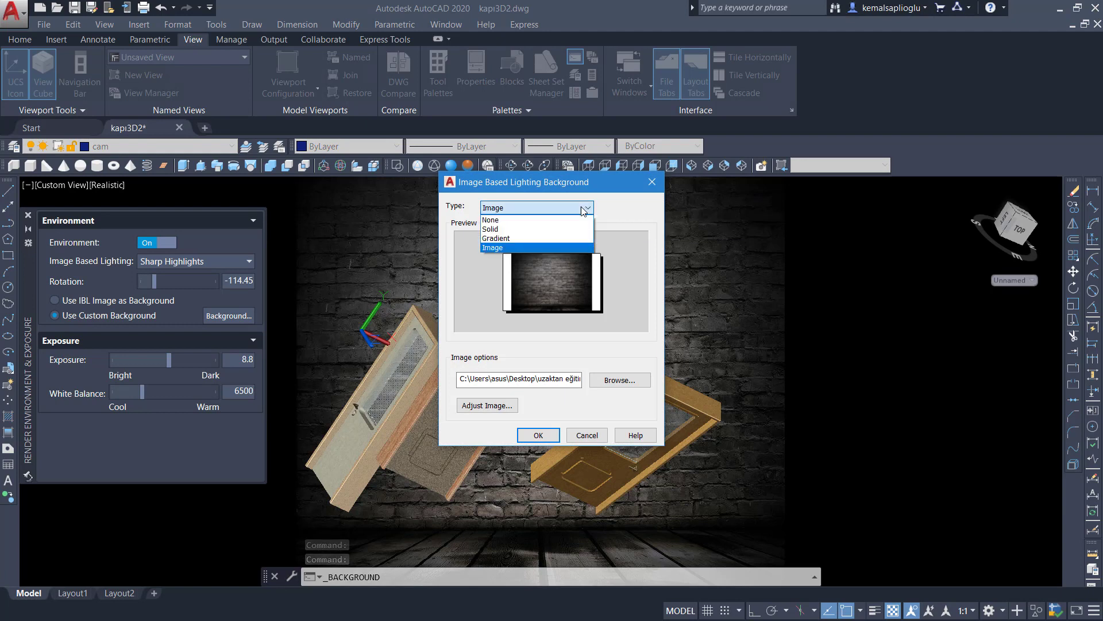
left_click(558, 239)
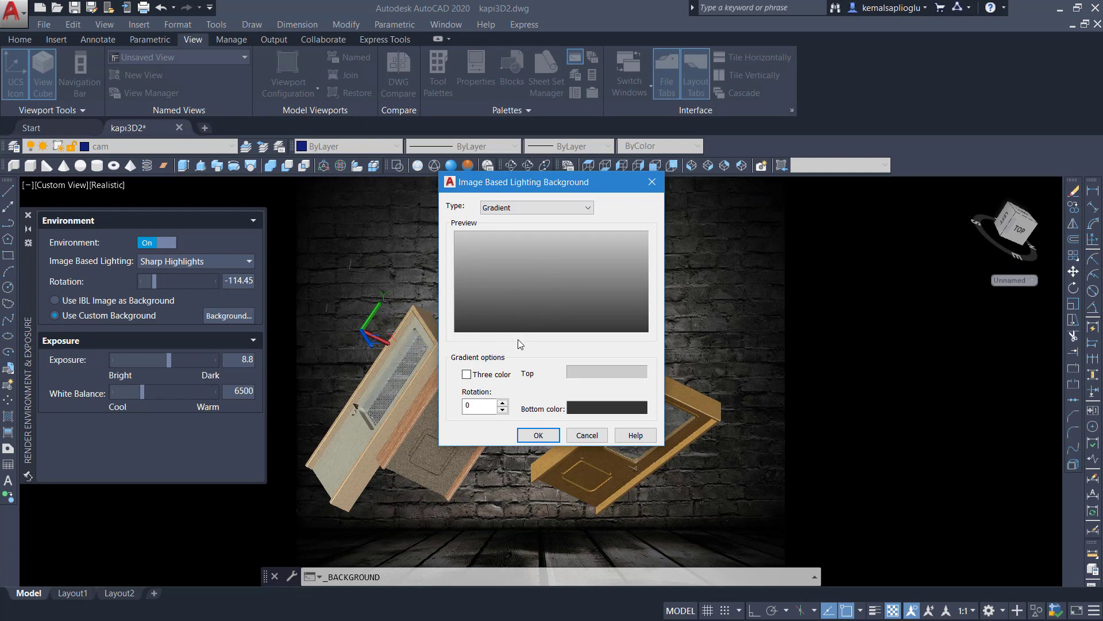
left_click(592, 207)
left_click(564, 248)
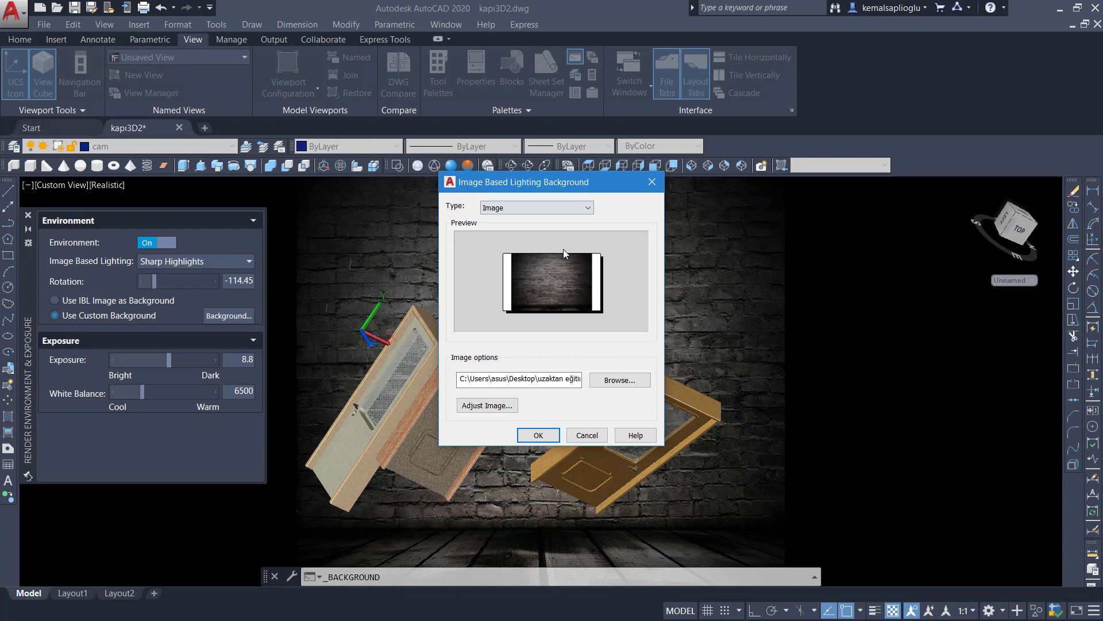
- Choose hallstatt-manzara-1280x720-yvzJ_cover as the background image and confirm
left_click(610, 383)
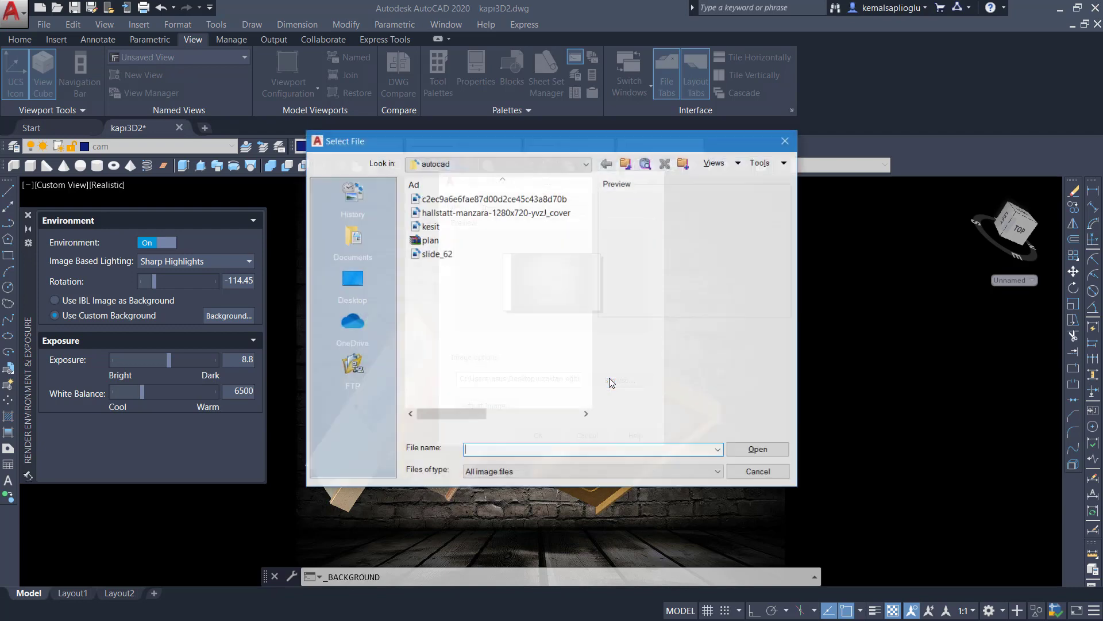
left_click(461, 214)
left_click(755, 450)
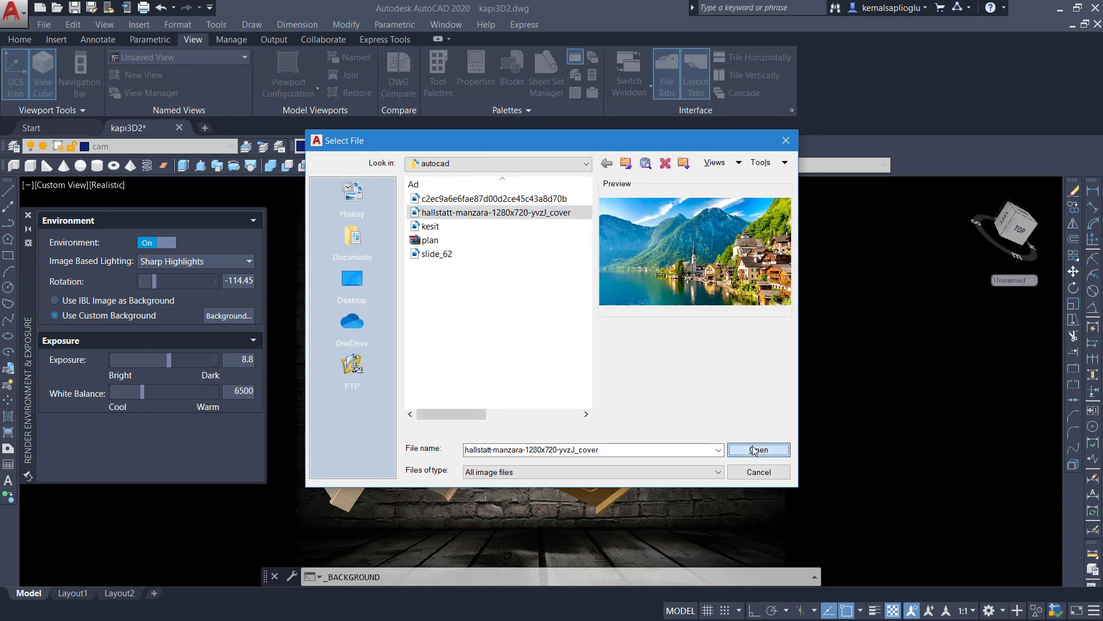
left_click(540, 436)
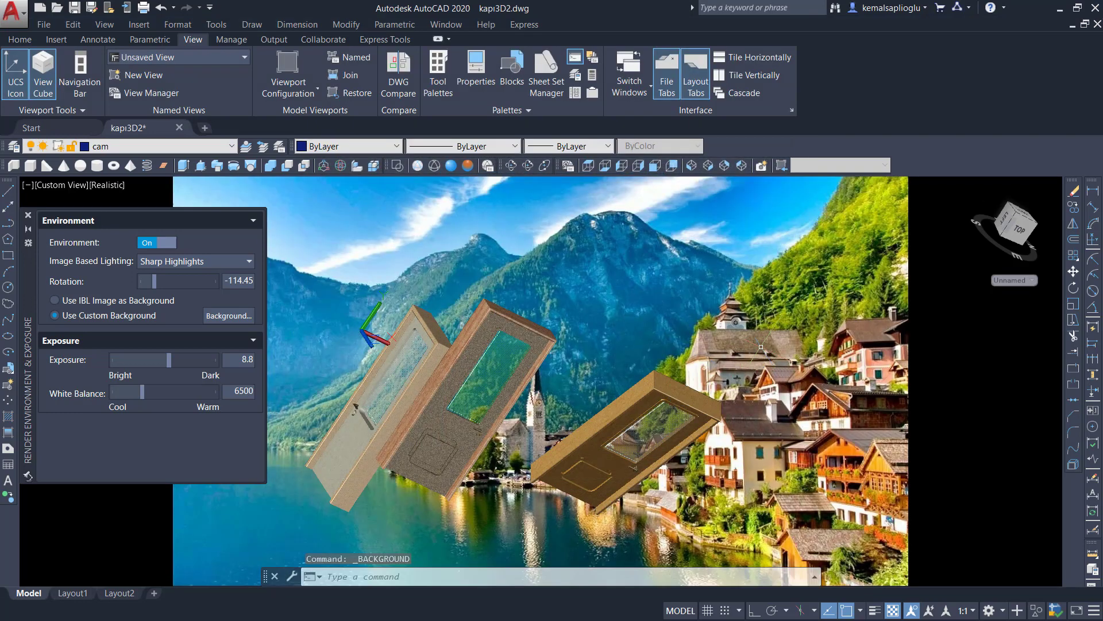
- Render the doors over the Hallstatt background and close the render window
type("RENDER")
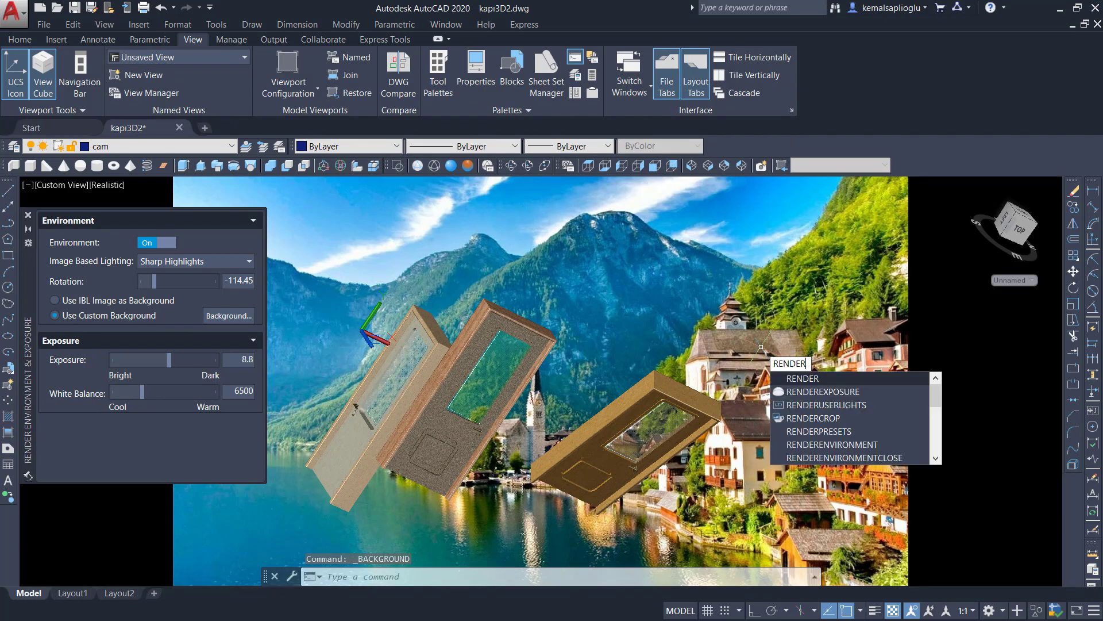
key("Return")
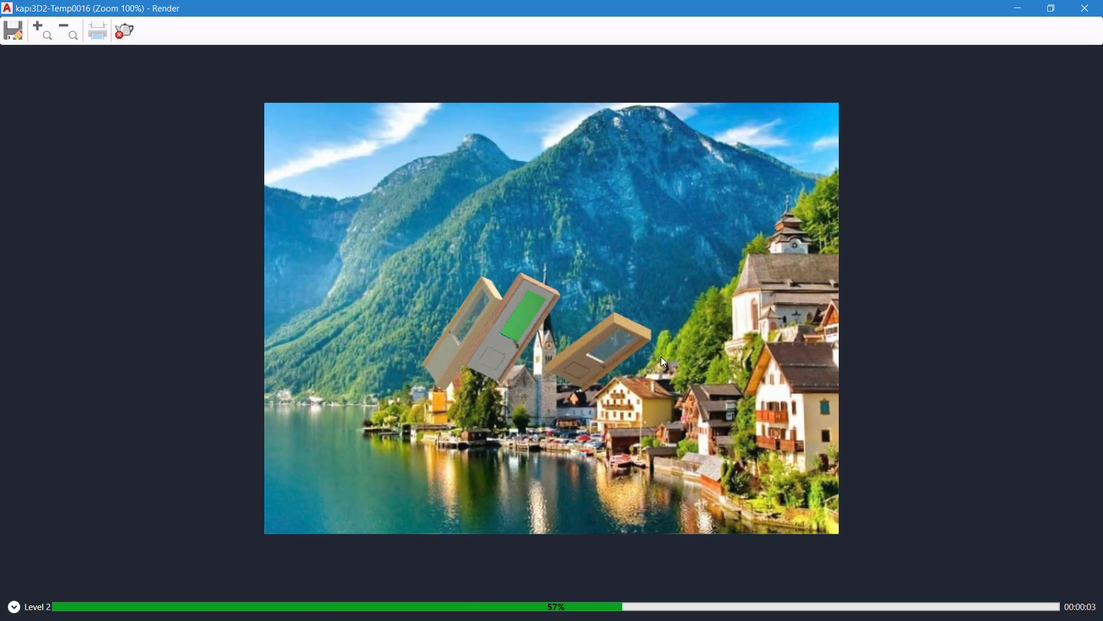
left_click(1088, 7)
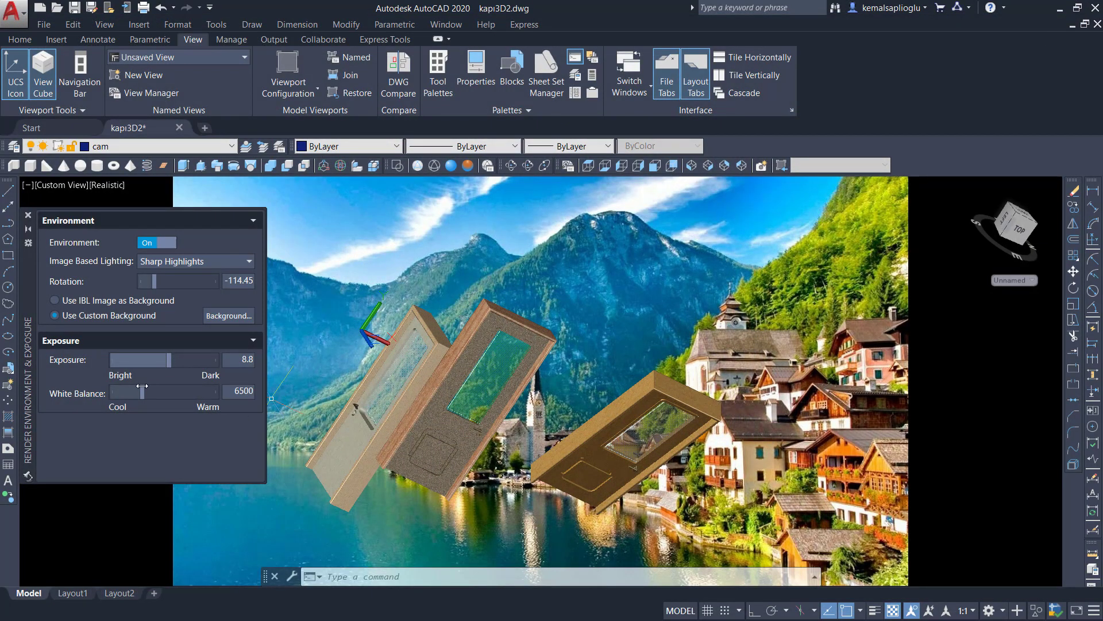
- Set white balance to 7557 and exposure to 7.4, then close the palette
mouse_move(142, 394)
left_mouse_down()
mouse_move(167, 393)
mouse_move(150, 391)
mouse_move(130, 361)
mouse_move(203, 357)
left_mouse_up()
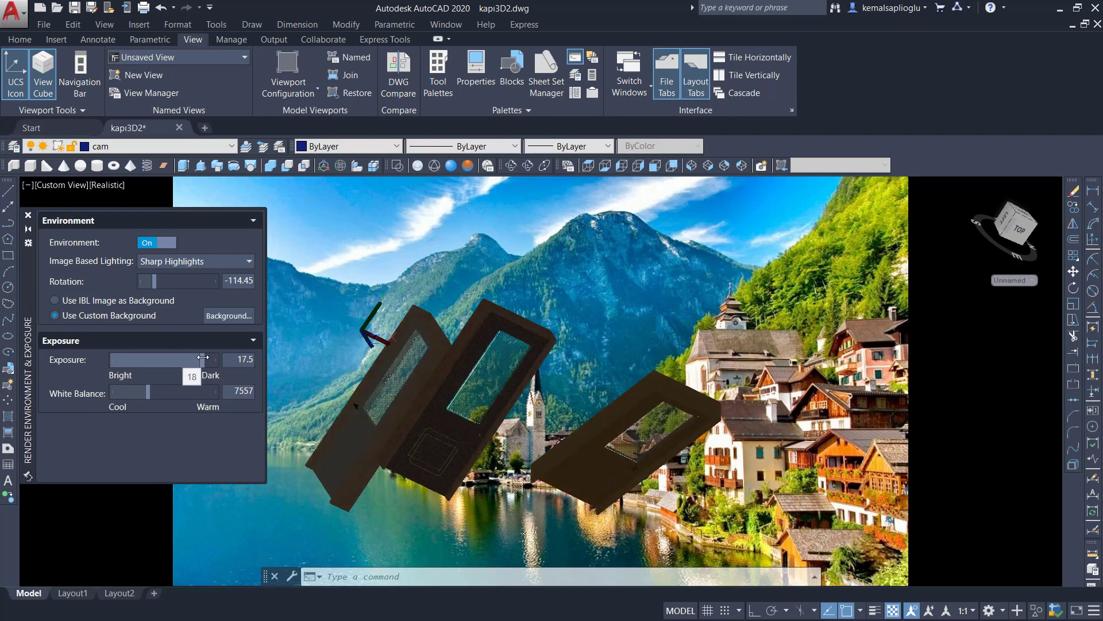
left_click_drag(202, 357, 166, 356)
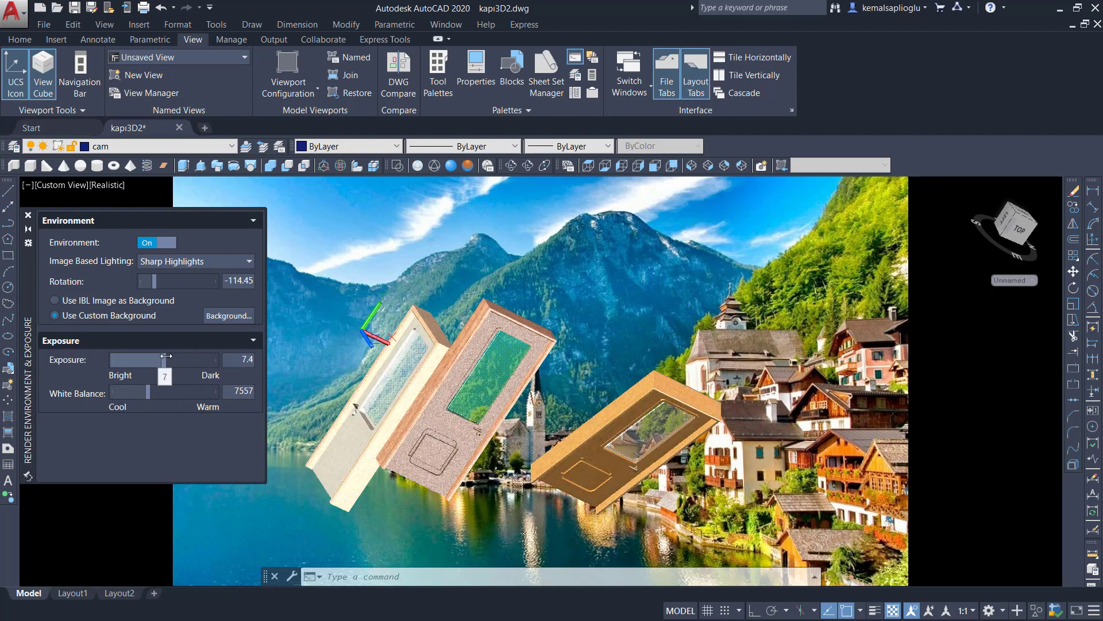
left_click(28, 215)
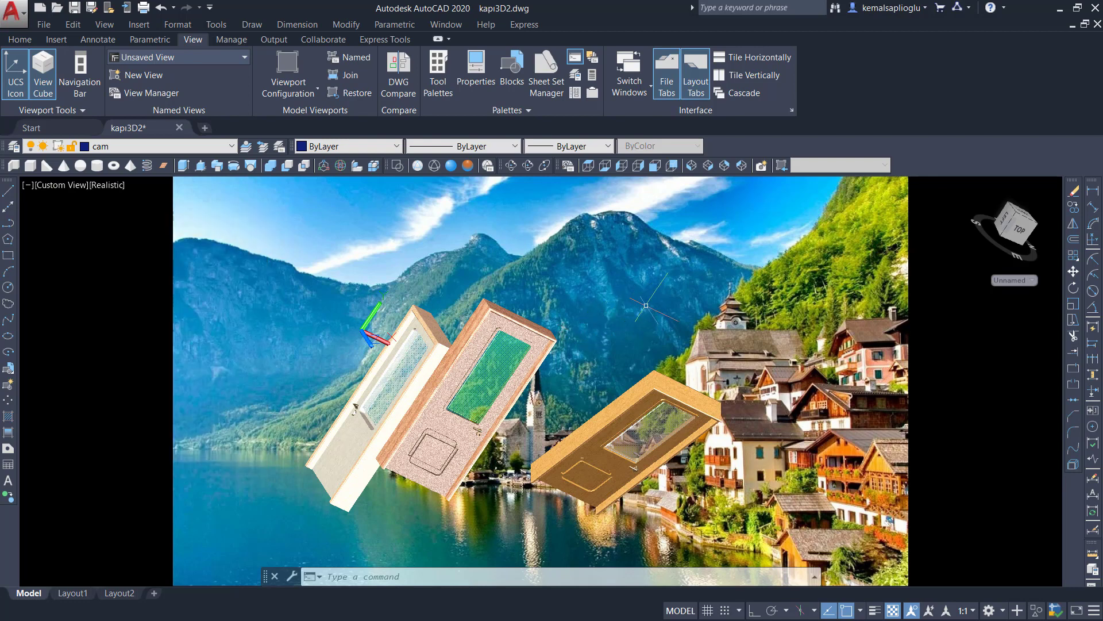
type("R")
type("END")
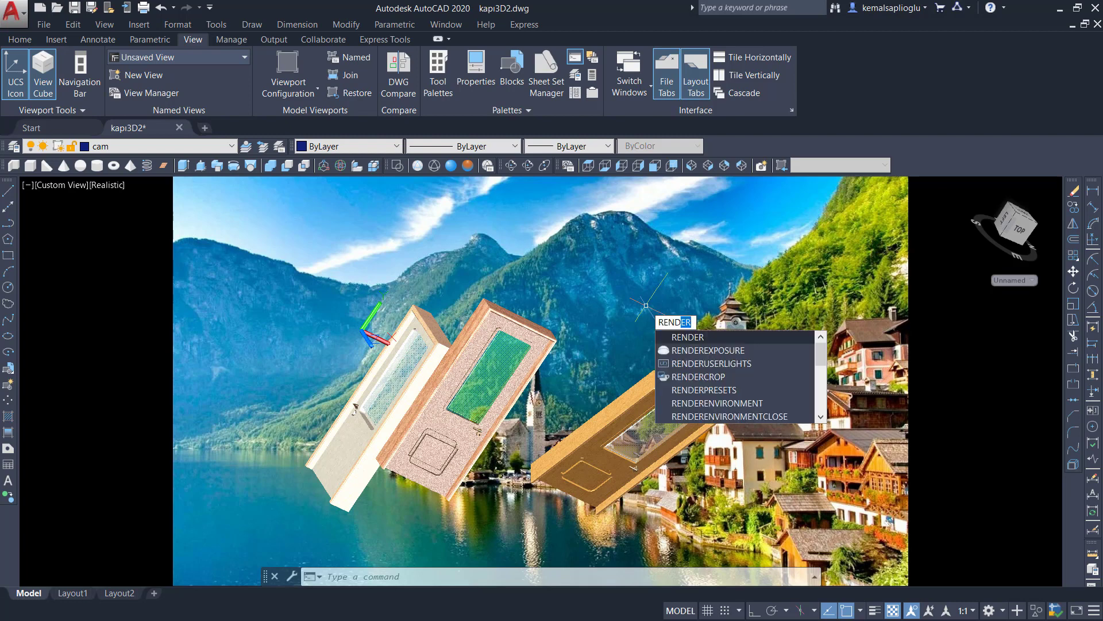
key("BackSpace")
key("BackSpace")
key("BackSpace")
key("BackSpace")
key("BackSpace")
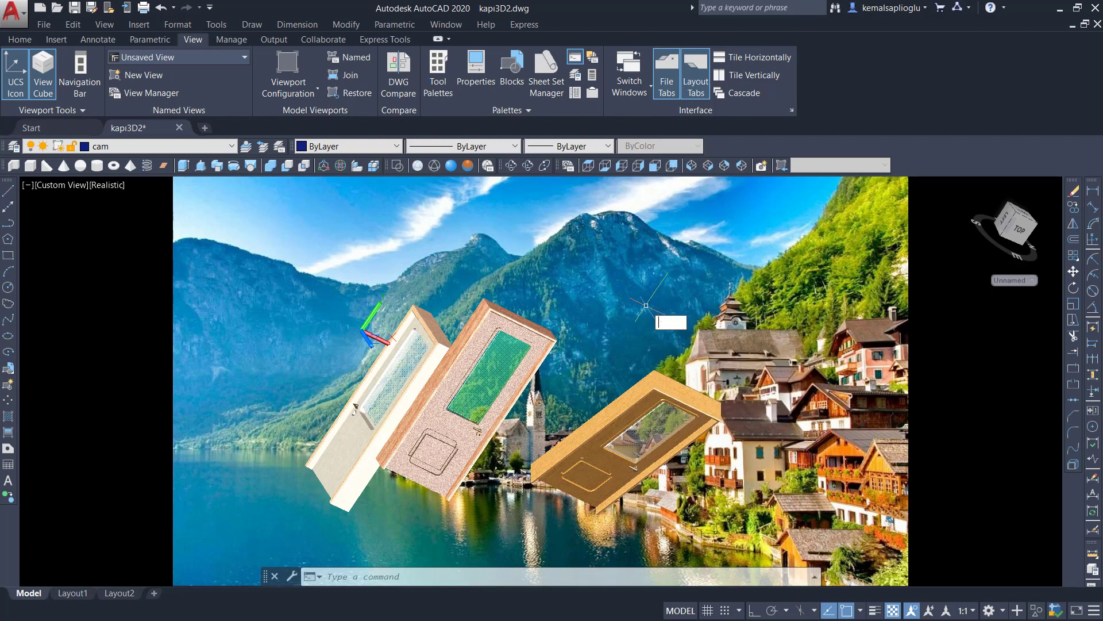
type("mat")
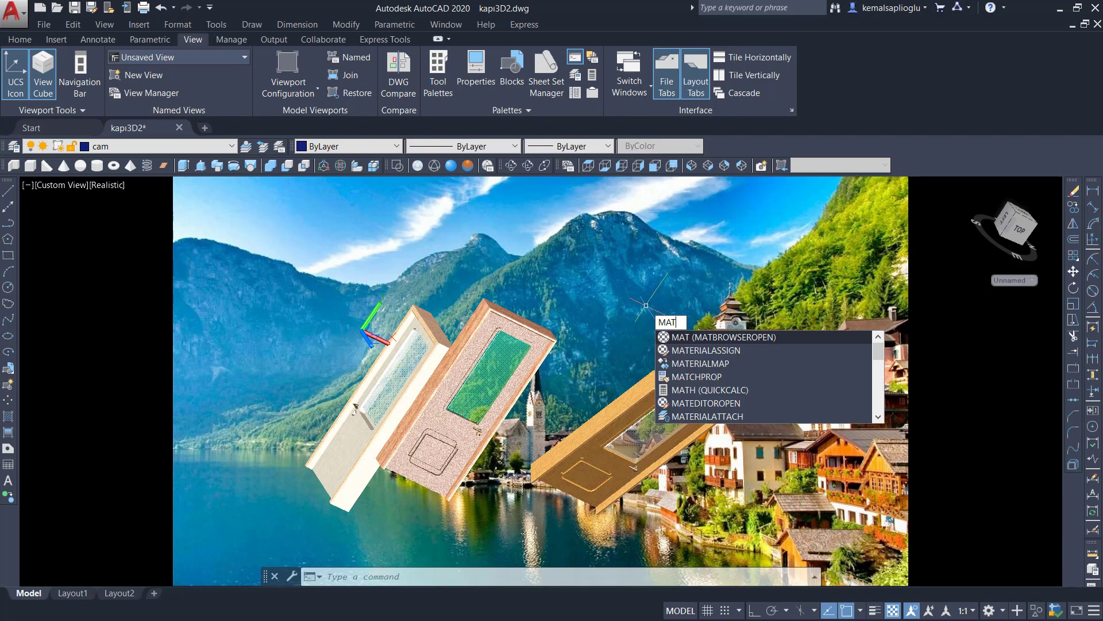